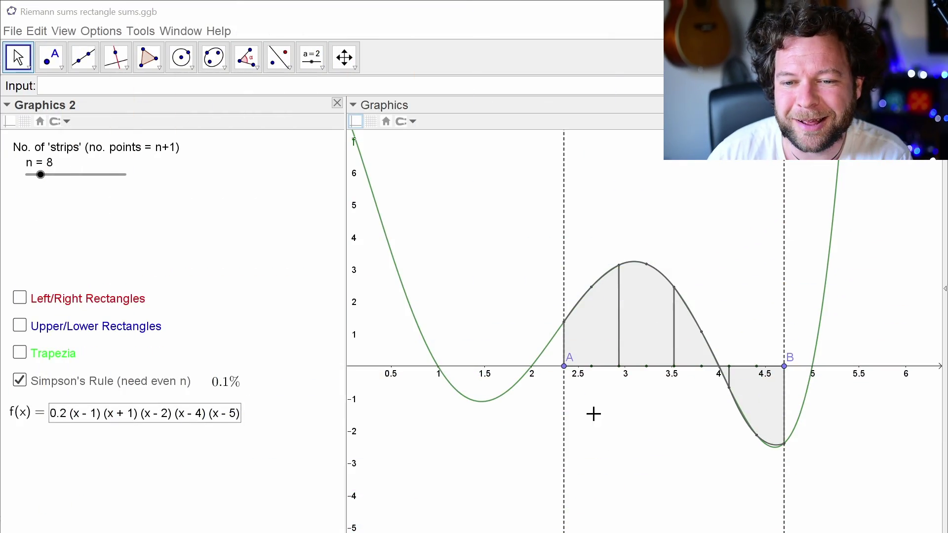
- Shift point A slightly and compare the Left/Right Rectangles, Upper/Lower Rectangles, Trapezia and Simpson's Rule approximations in the finished model
mouse_move(568, 370)
mouse_down()
mouse_move(534, 379)
mouse_move(573, 386)
mouse_move(573, 378)
mouse_up()
click(20, 297)
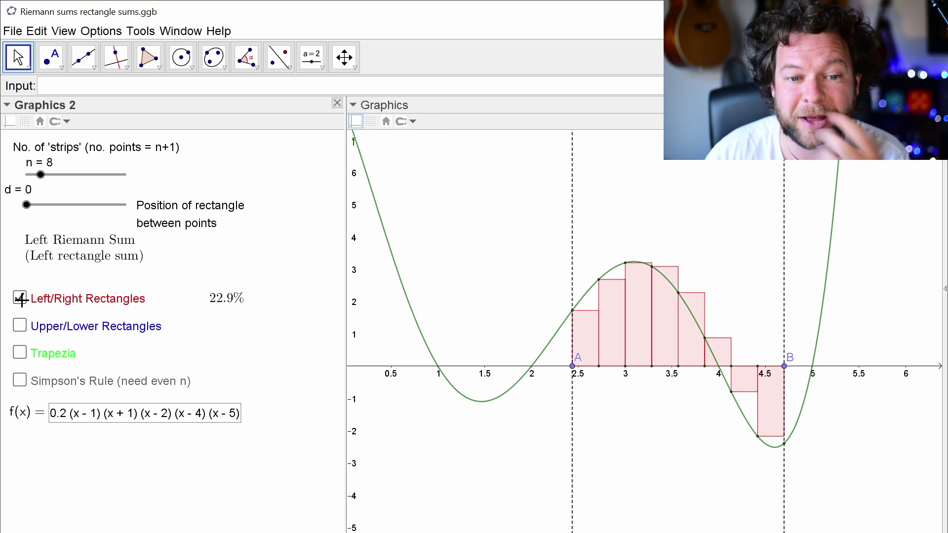
click(20, 325)
click(20, 353)
click(20, 380)
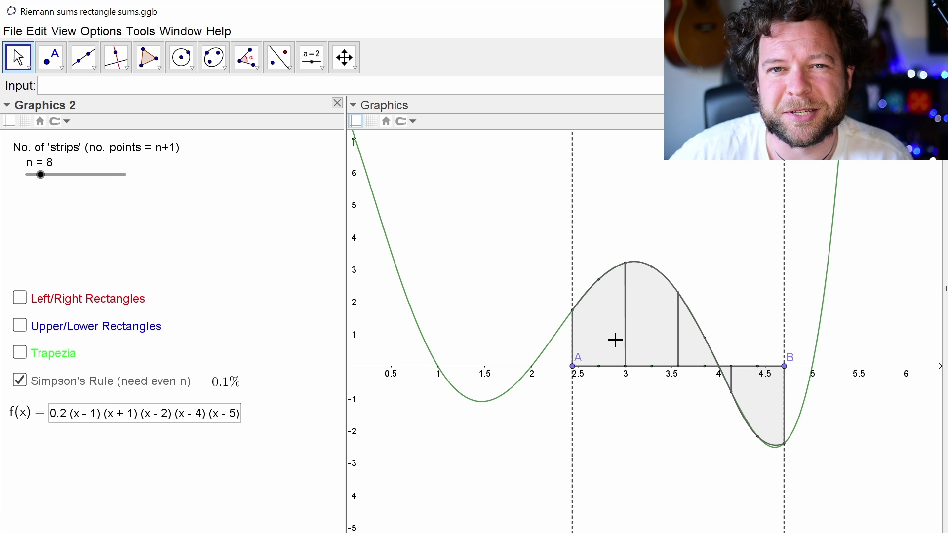
click(126, 303)
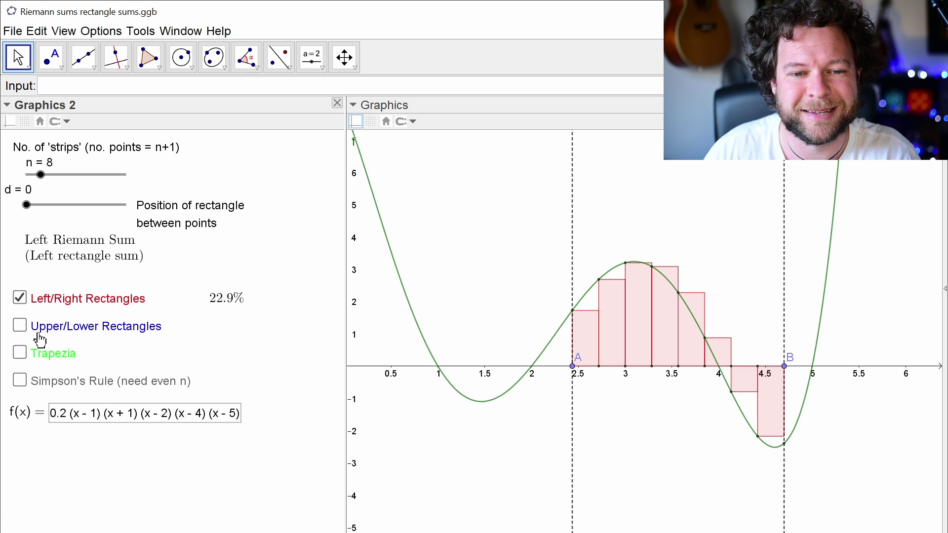
click(40, 352)
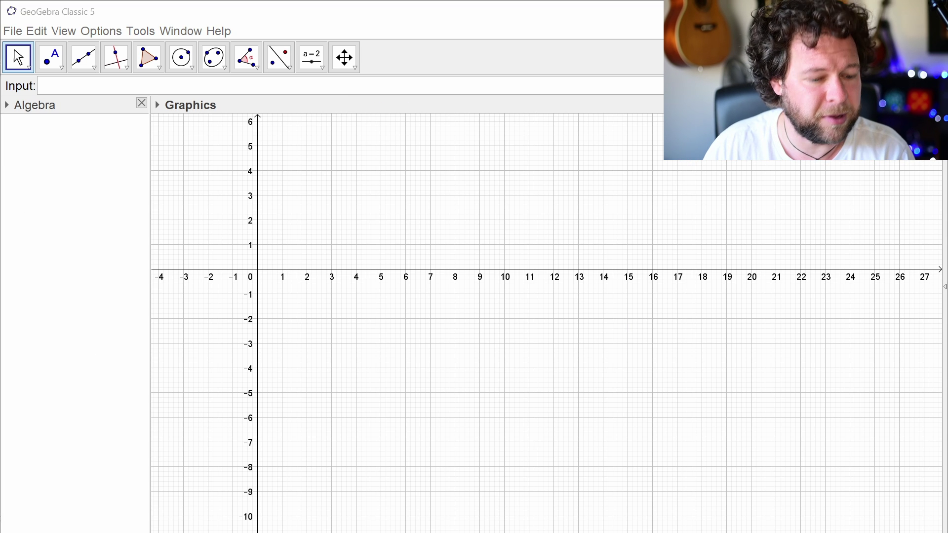
- Plot f(x) = 0.2 (x - 1) (x + 1) (x - 2) (x - 4) (x - 5) and stretch the x-axis to frame the curve
click(76, 88)
text(f(x) = 0.2 (x - 1) (x + 1) (x - 2) (x - 4) (x - 5))
key(Return)
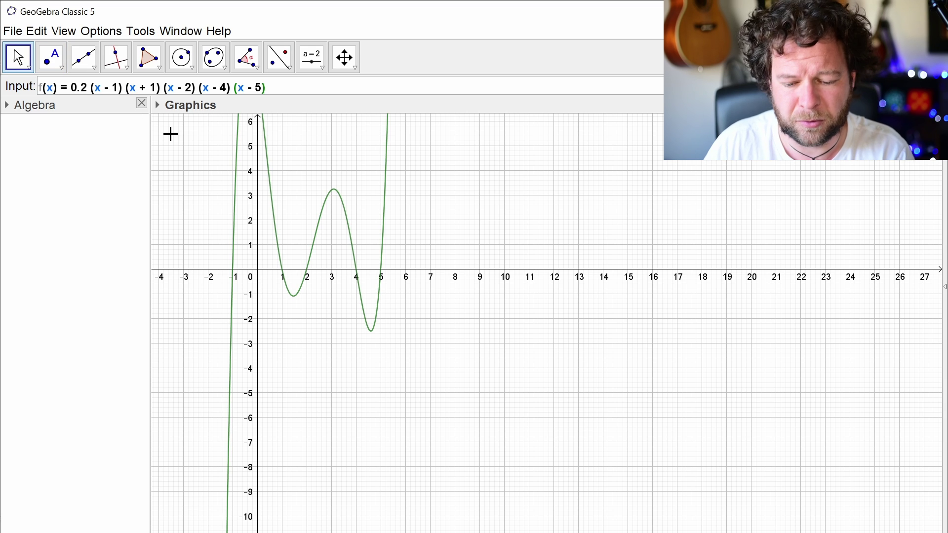
drag(508, 223, 571, 288)
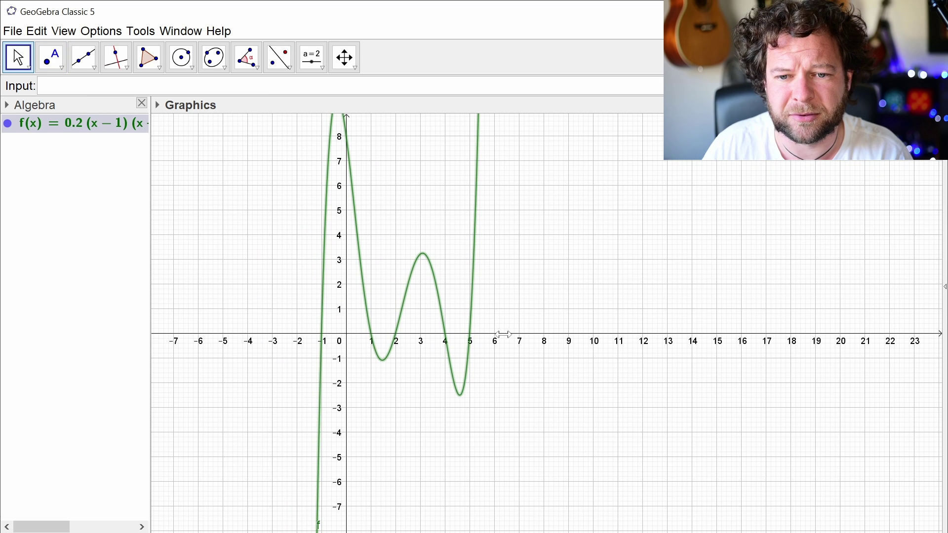
drag(519, 334, 625, 333)
drag(332, 333, 311, 333)
drag(475, 265, 422, 315)
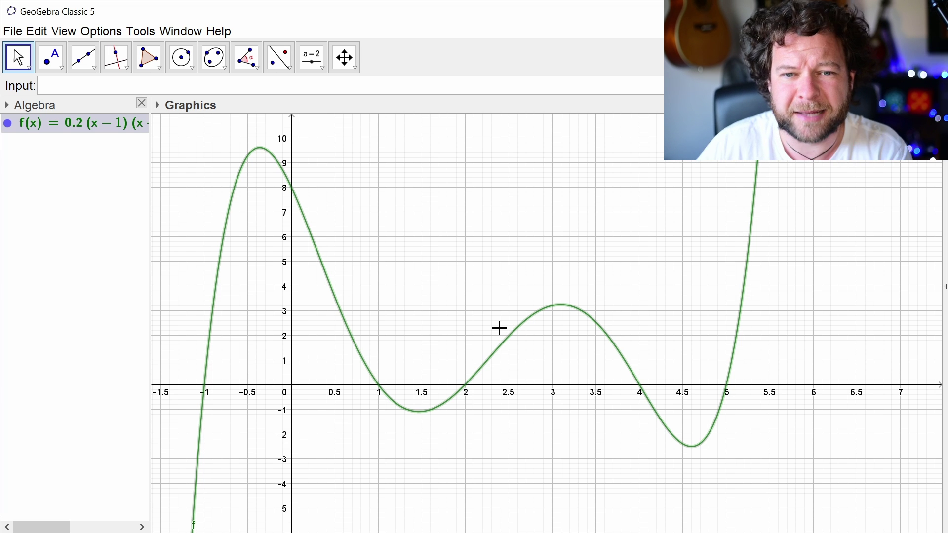
- Create an integer slider n from 1 to 30 above the curve and set it to 8
click(312, 58)
click(331, 169)
drag(371, 309, 268, 303)
click(315, 252)
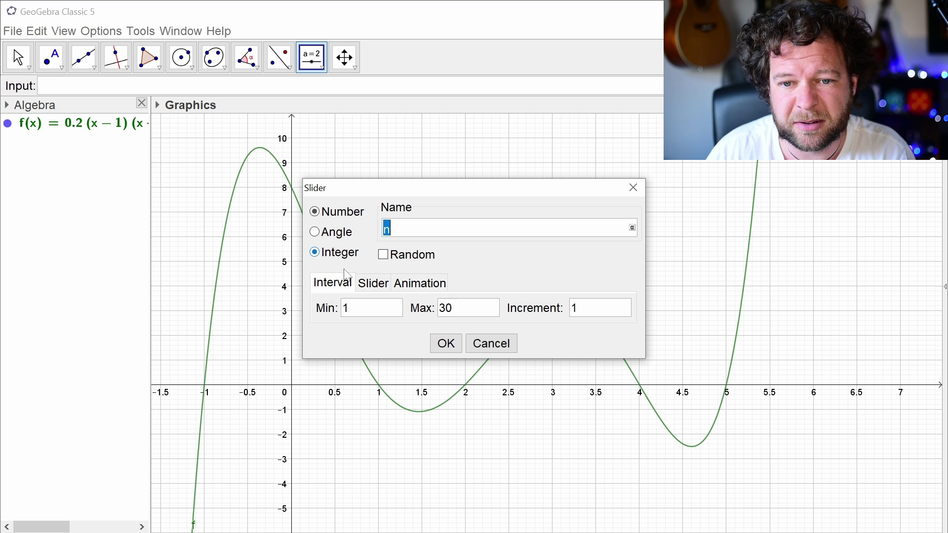
click(446, 343)
drag(327, 174, 353, 173)
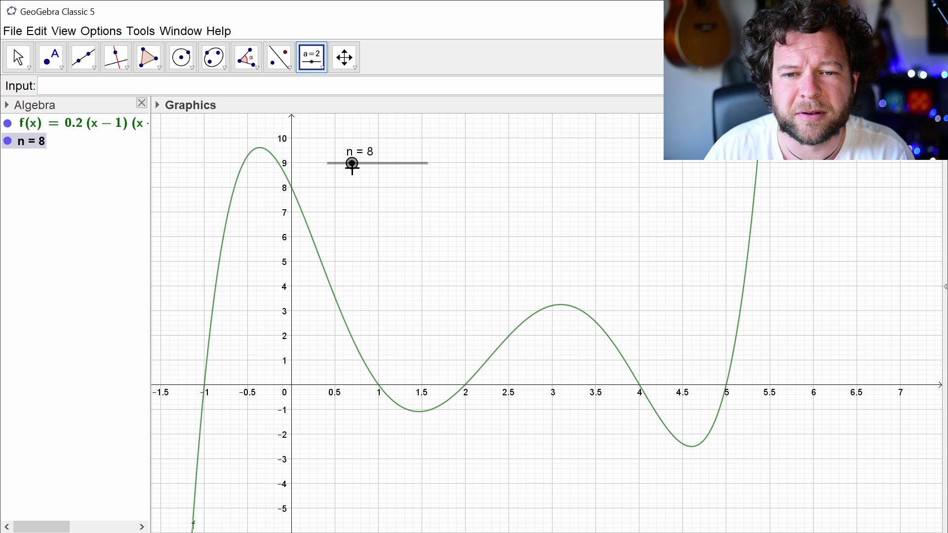
- Change the increment of slider n to 2 in its properties
right_click(353, 167)
click(388, 324)
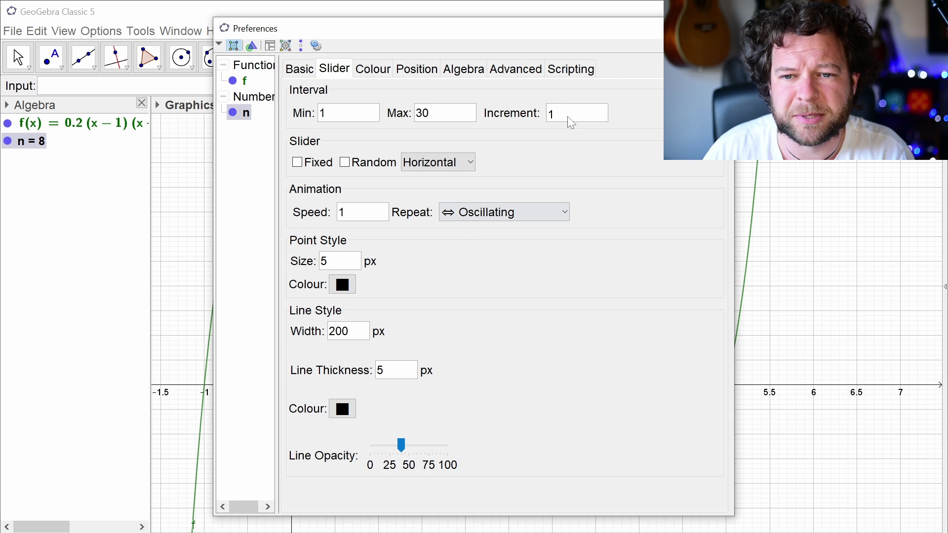
double_click(567, 120)
text(2)
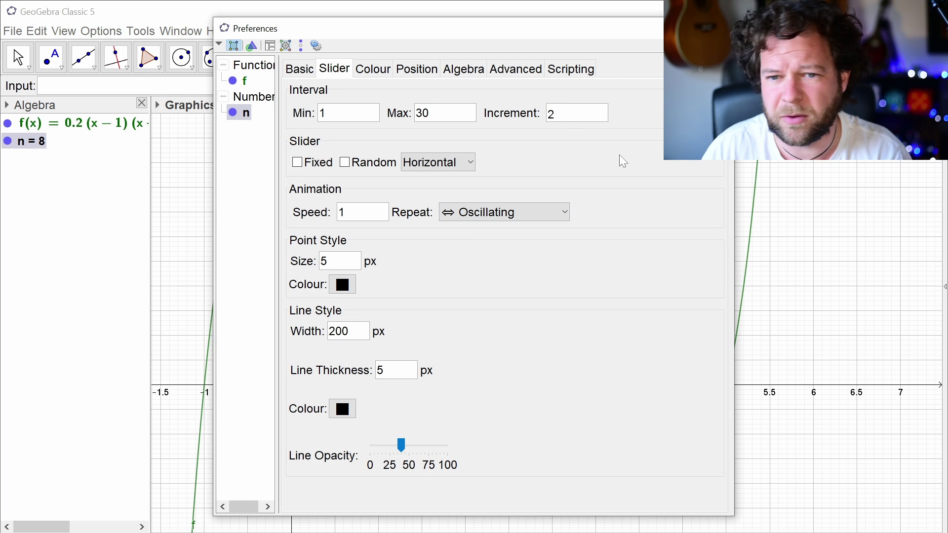
click(723, 28)
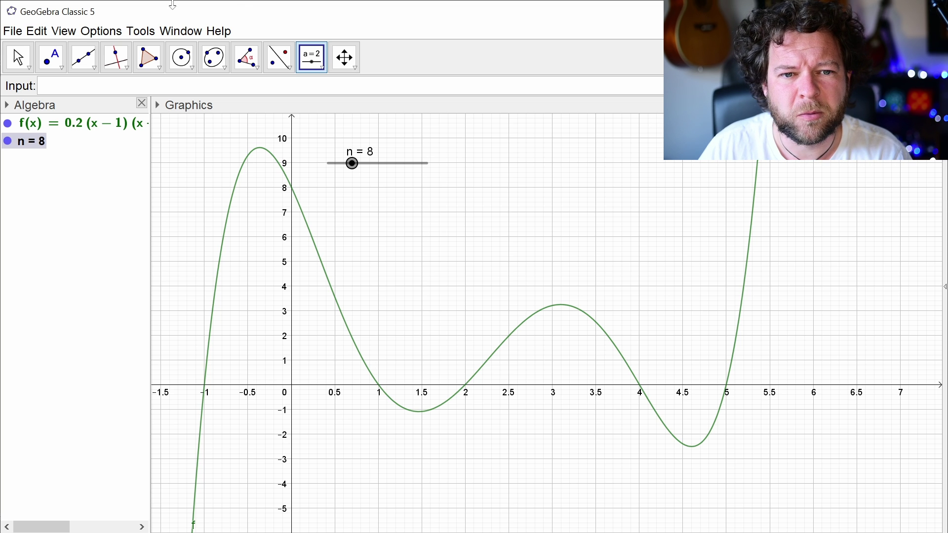
- Place points A and B on the x-axis at about x = 0.66 and x = 3.5
click(51, 57)
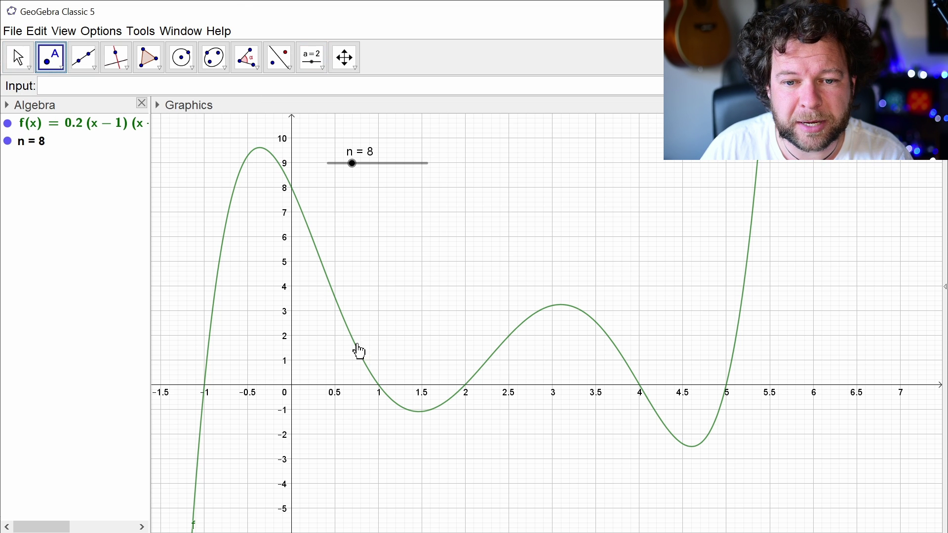
click(349, 384)
click(595, 384)
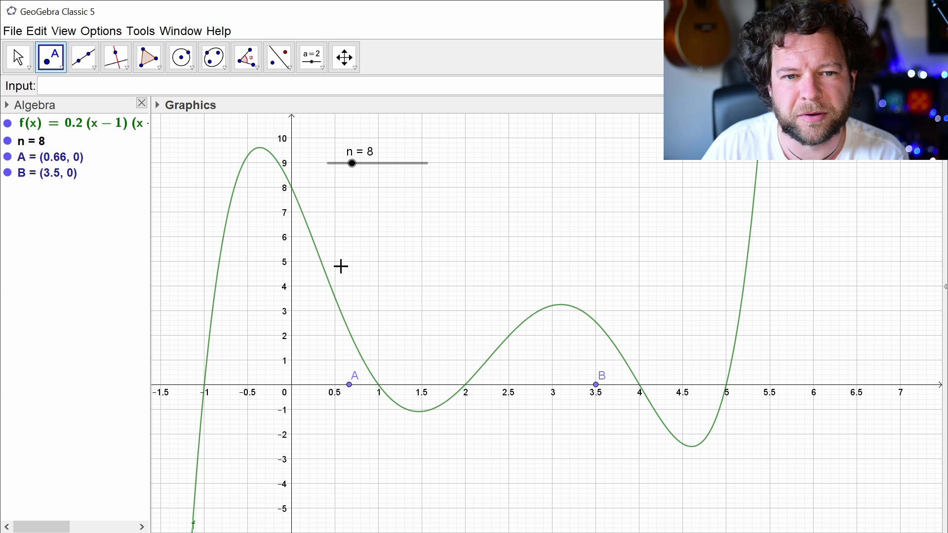
- Begin a Sequence command in its expression, variable, start and end value form, with (X,f(X)) as the expression
text(sequ)
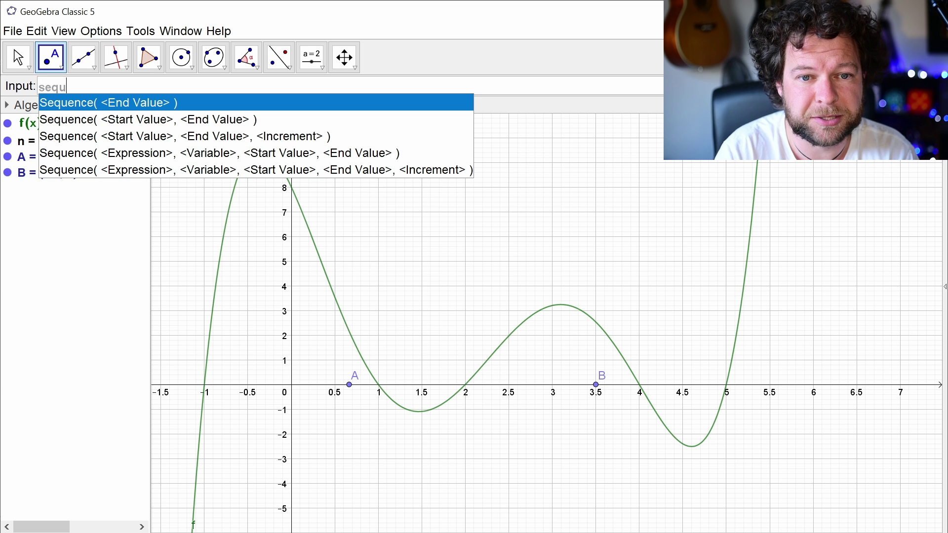
key(Down)
key(Down)
key(Down)
key(Return)
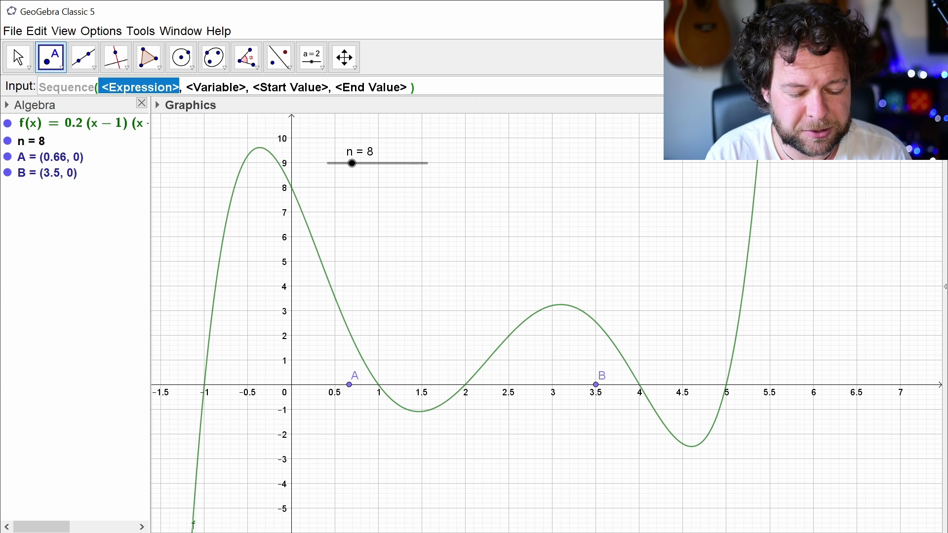
text(()
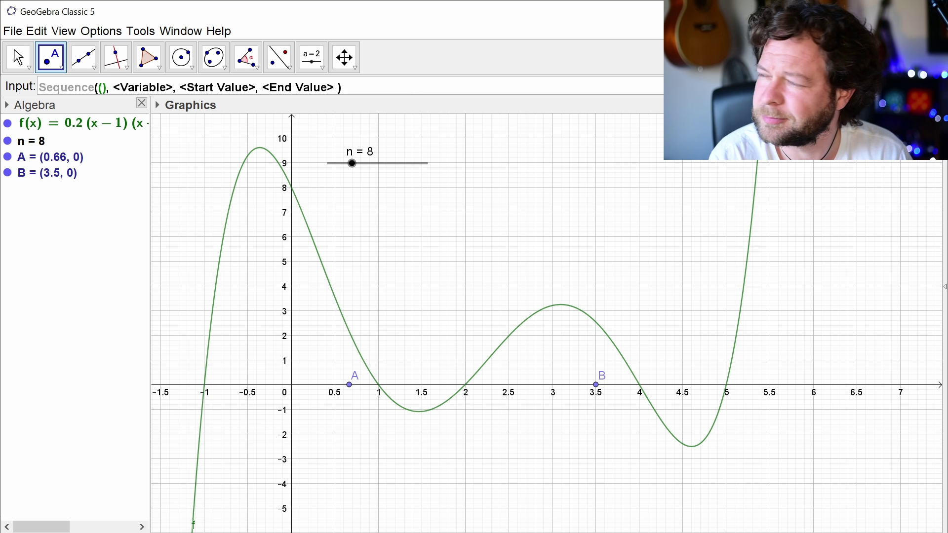
text(x)
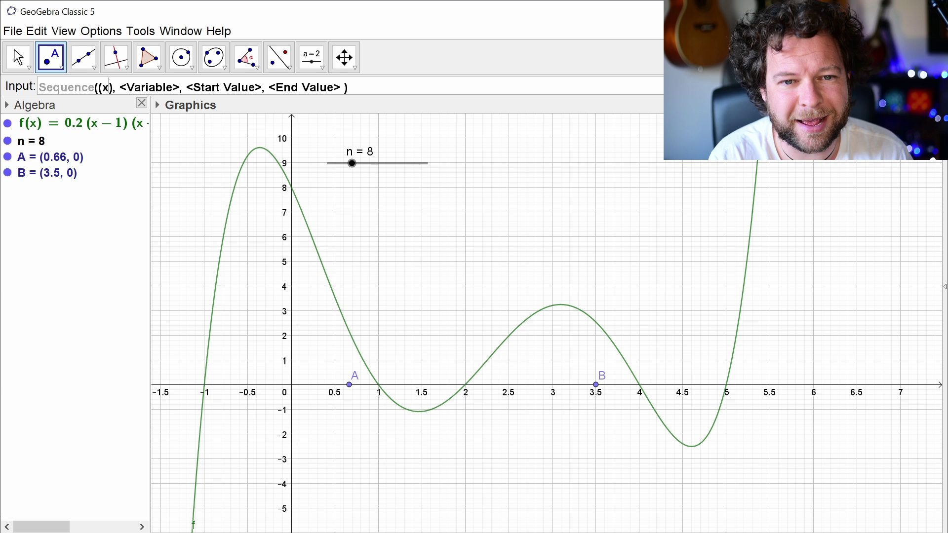
key(BackSpace)
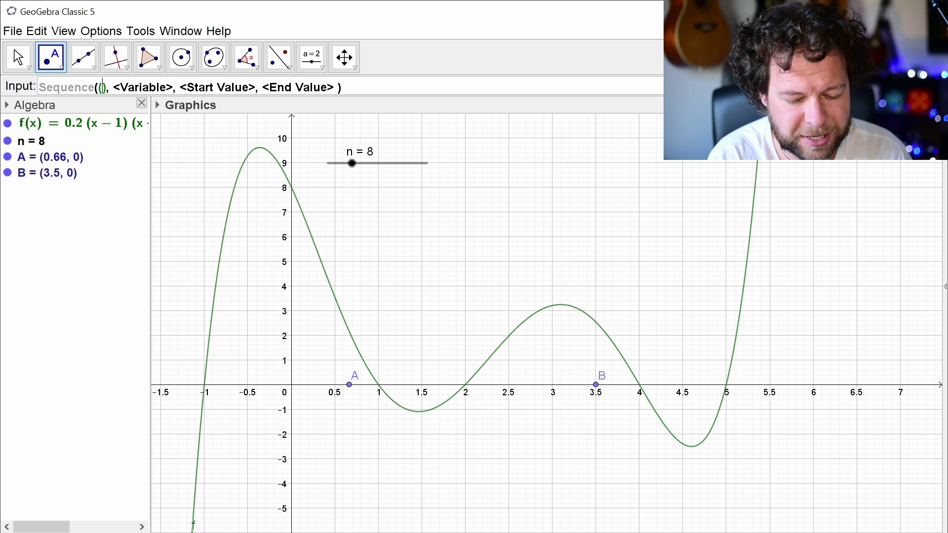
text(X,F)
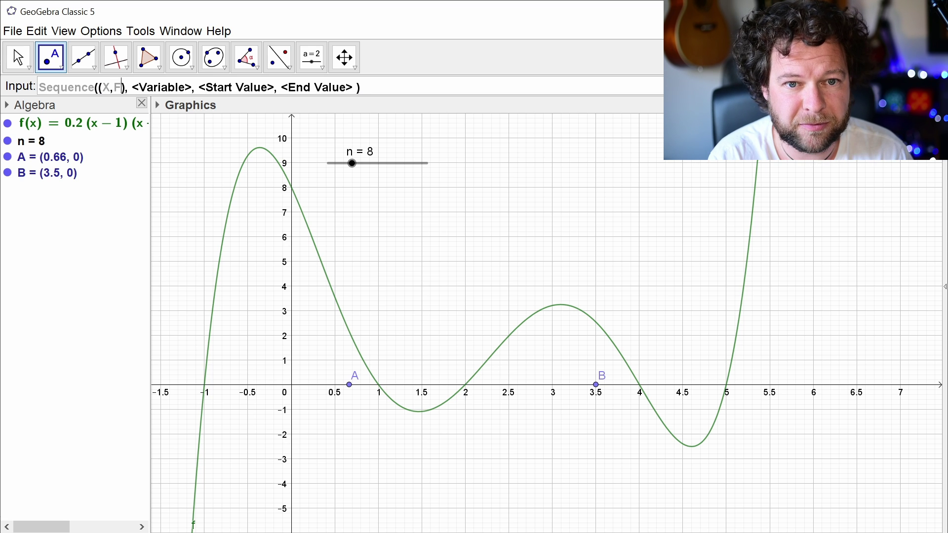
key(BackSpace)
key(BackSpace)
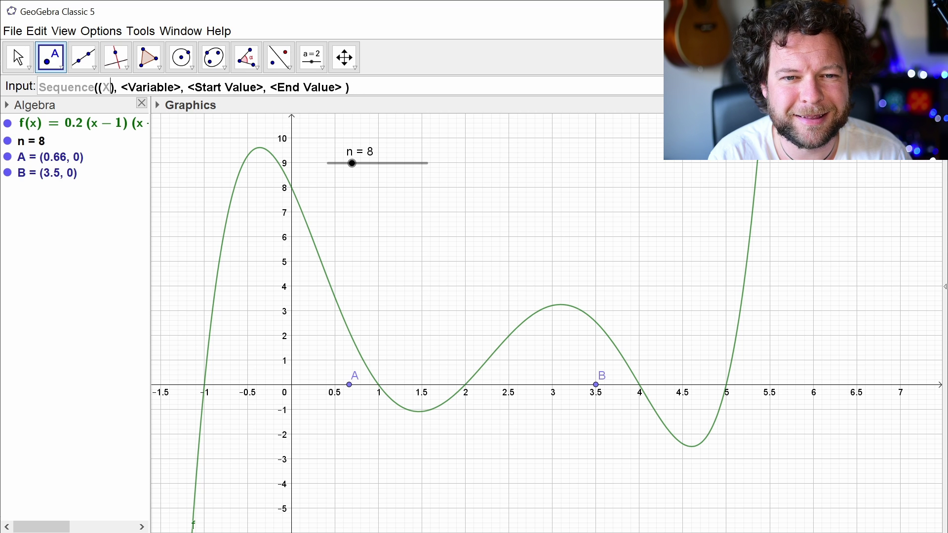
text(,f)
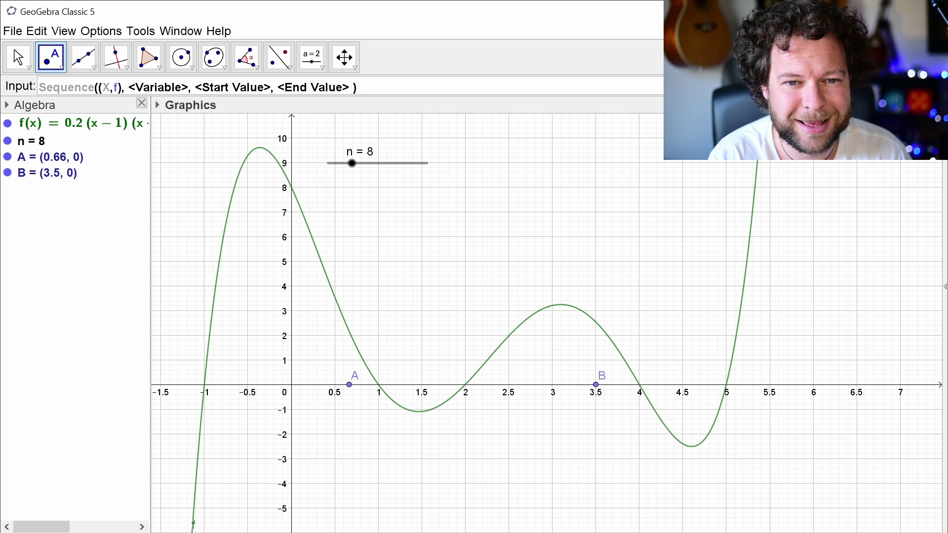
text((X))
key(Tab)
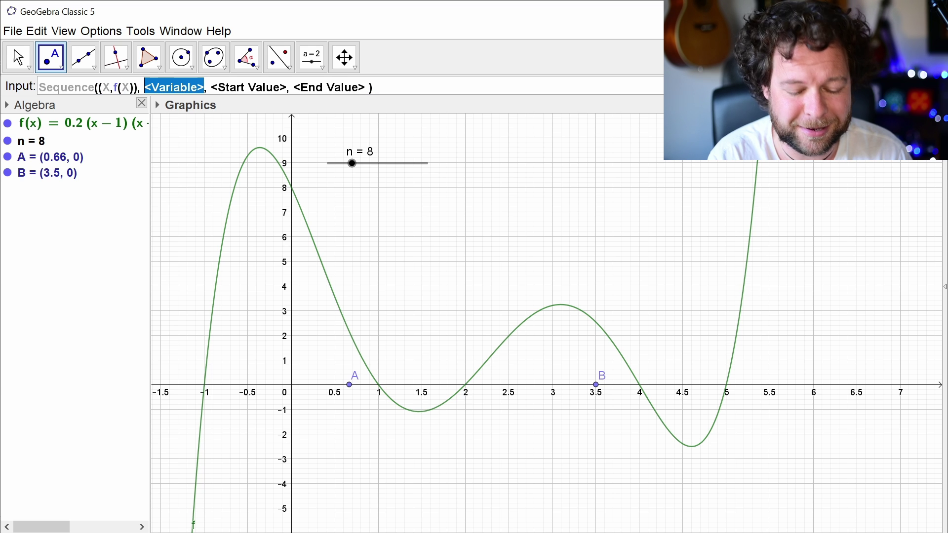
- Give the Sequence command the variable X, the start value x(A) and the end value x(B)
text(X)
key(Tab)
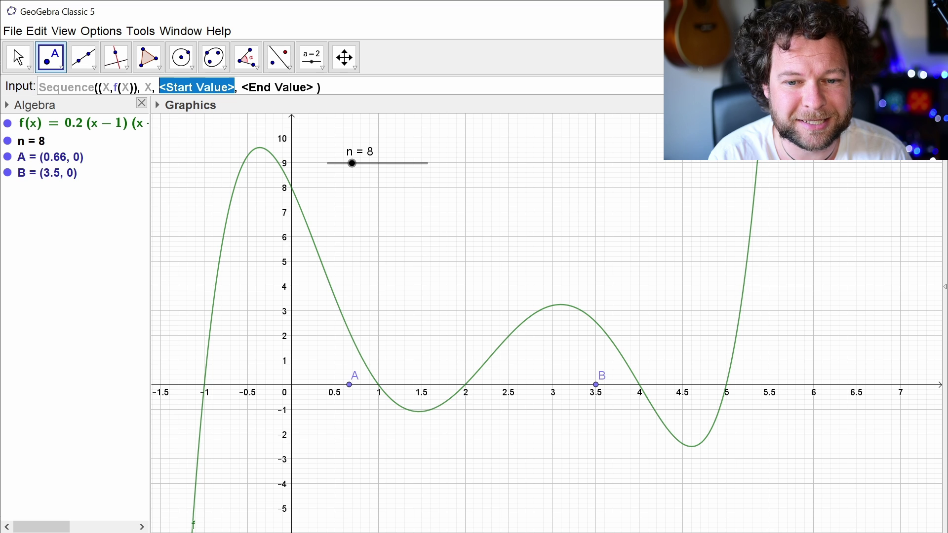
text(x(A))
key(Tab)
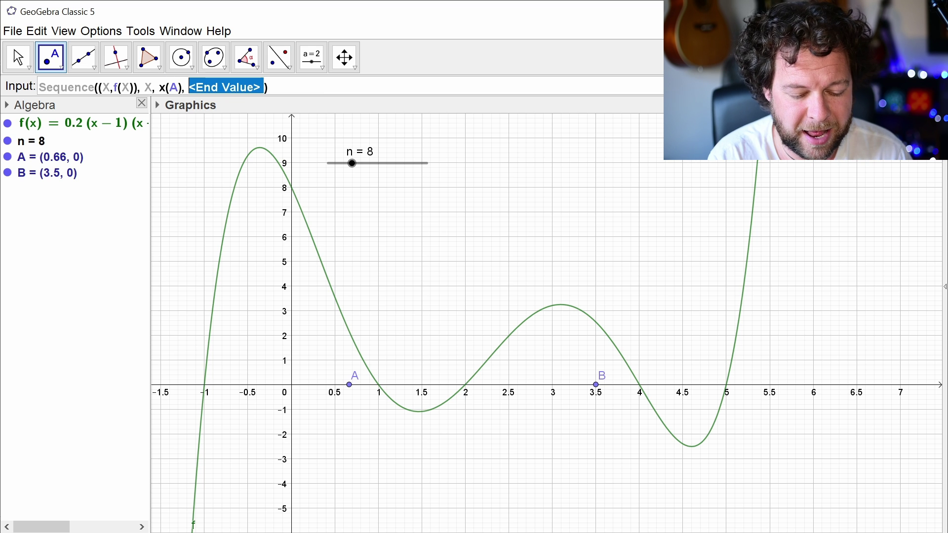
text(x(B))
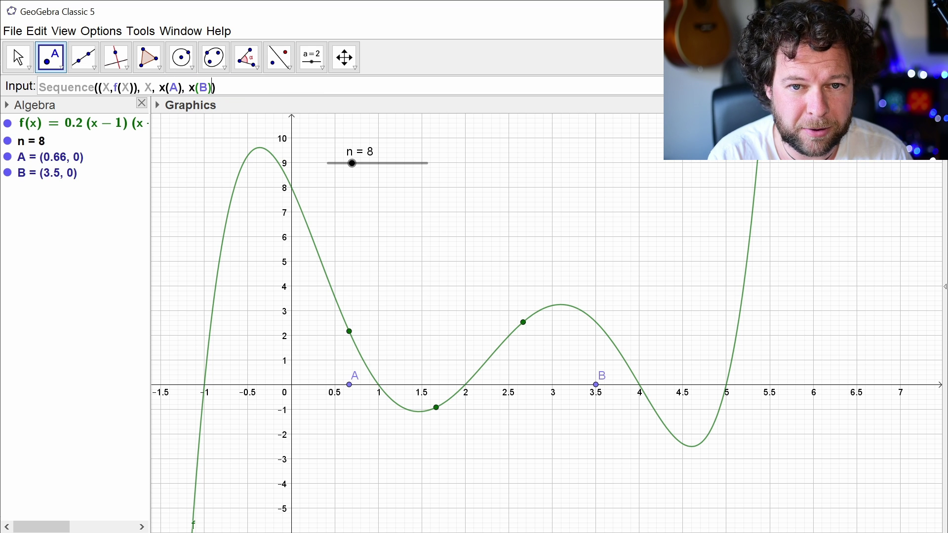
- Add the increment (x(B)-x(A))/n to the Sequence command and create the list of points on the curve
text(,)
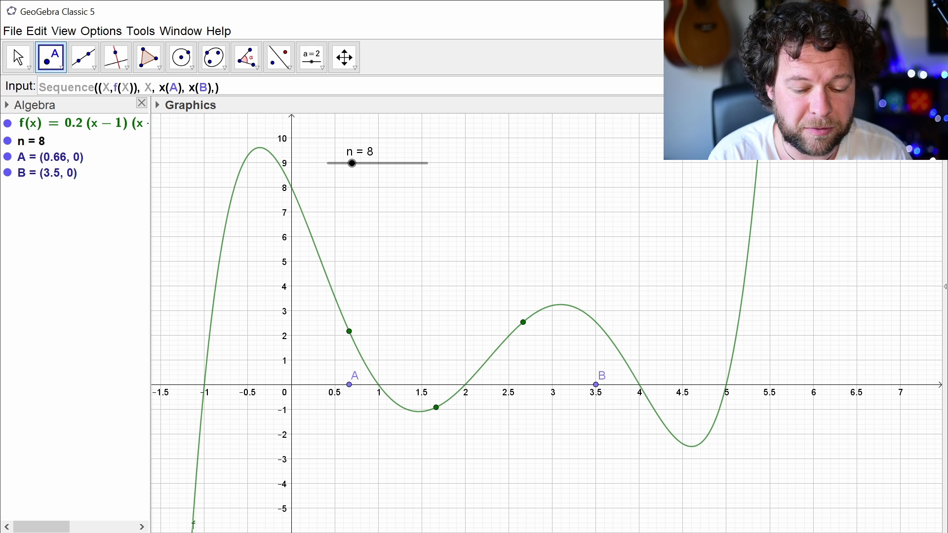
text((x(B)
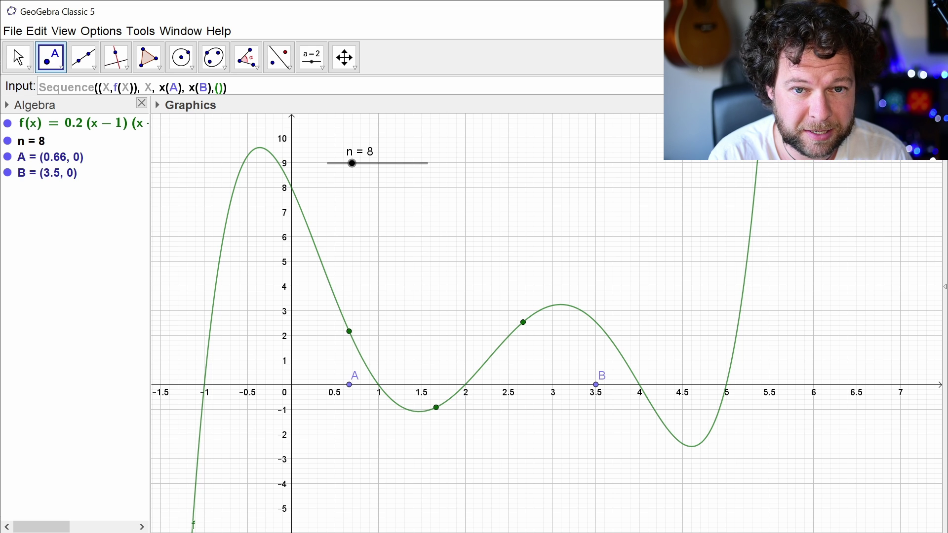
text()-x(A))
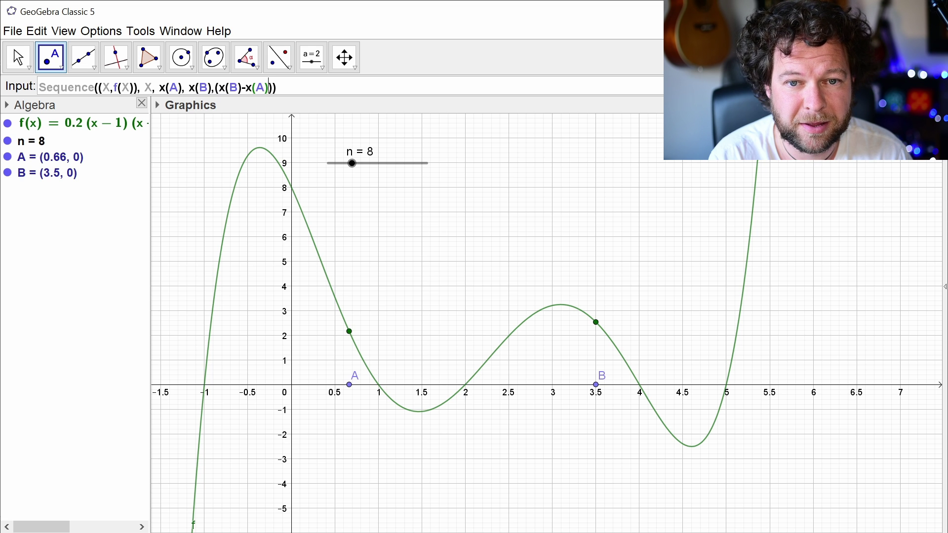
text()/n)
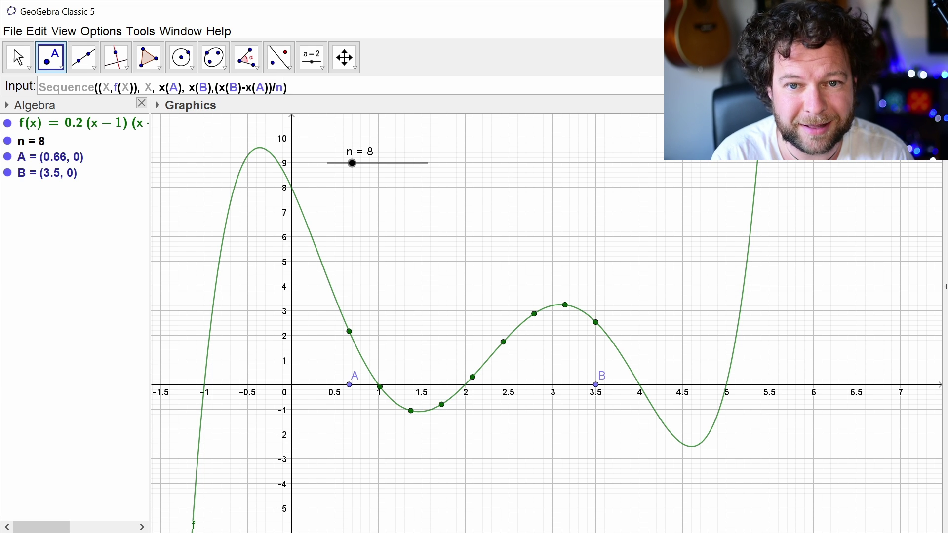
key(Return)
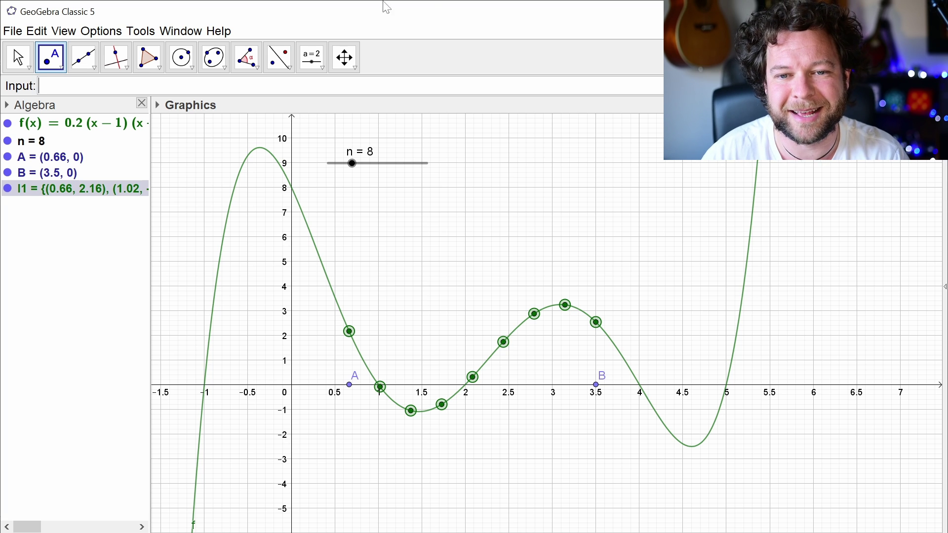
- Set slider n to 7 and move A to about x = 1.61 and B to about x = 3.73
key(Escape)
drag(352, 163, 349, 183)
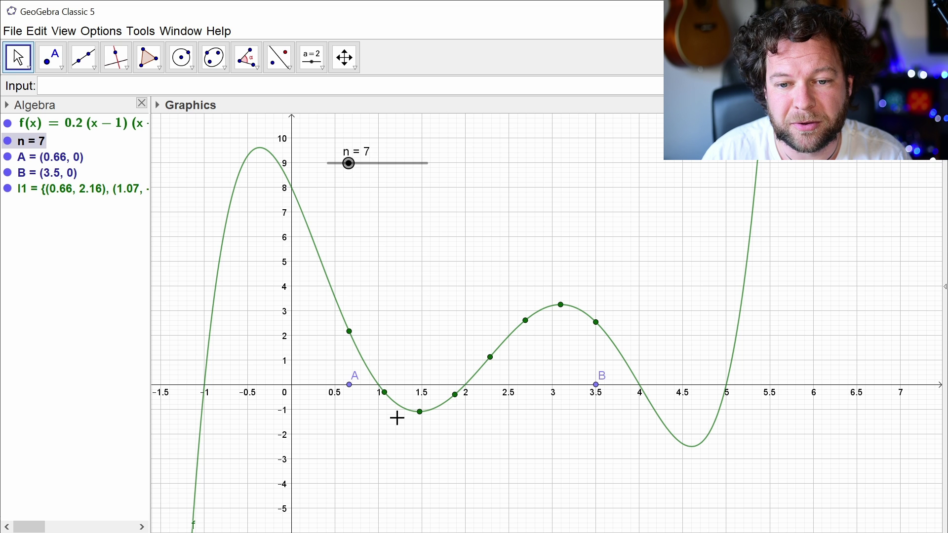
drag(596, 386, 605, 424)
drag(350, 387, 429, 391)
drag(606, 395, 618, 402)
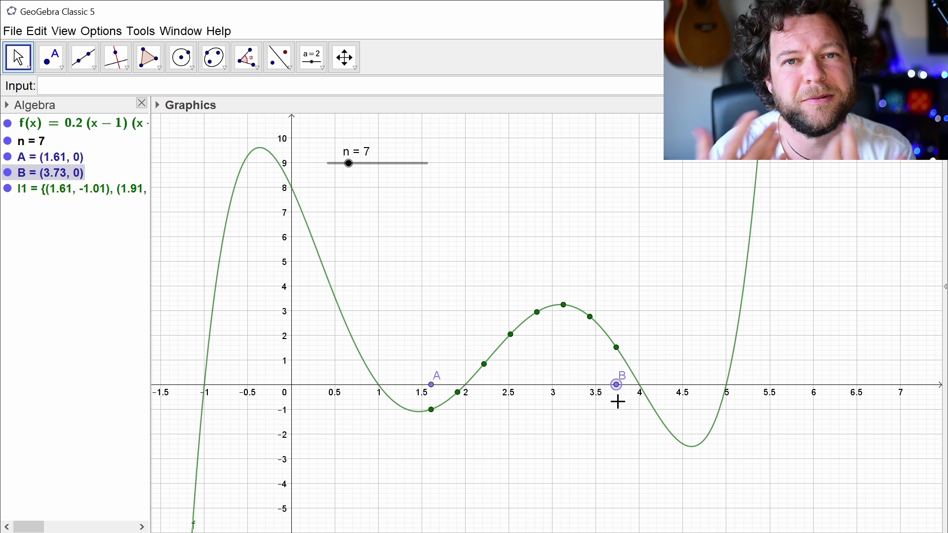
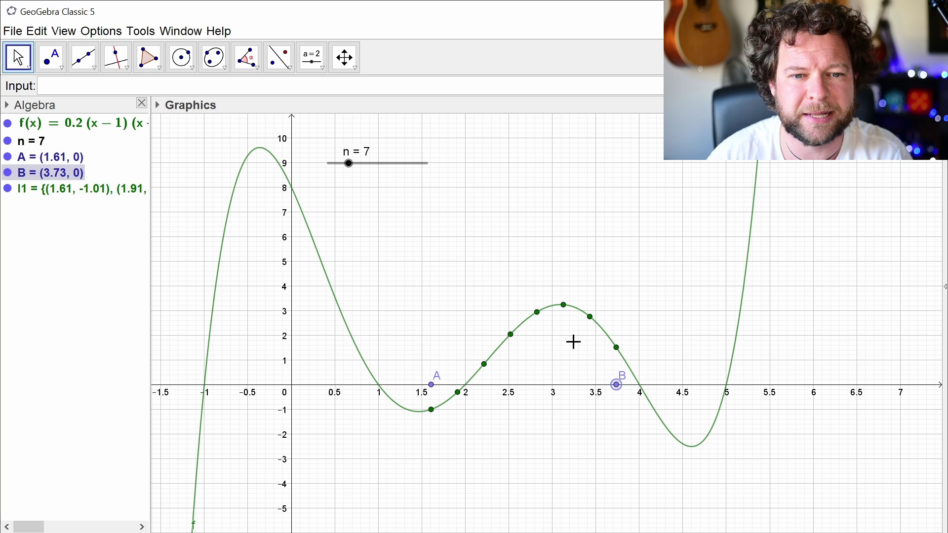
- Begin defining a list named odds with the Sequence command in its expression, variable, start and end value form
click(197, 86)
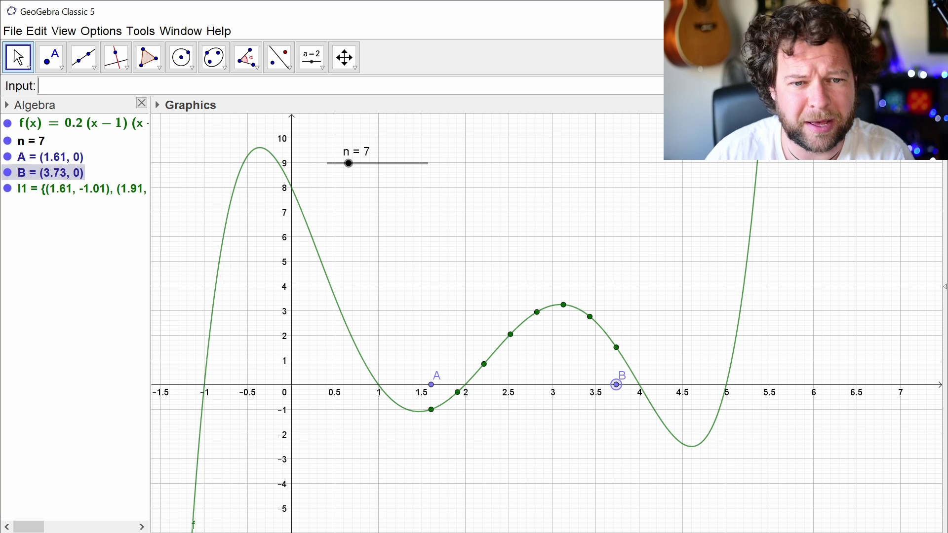
text(odds=)
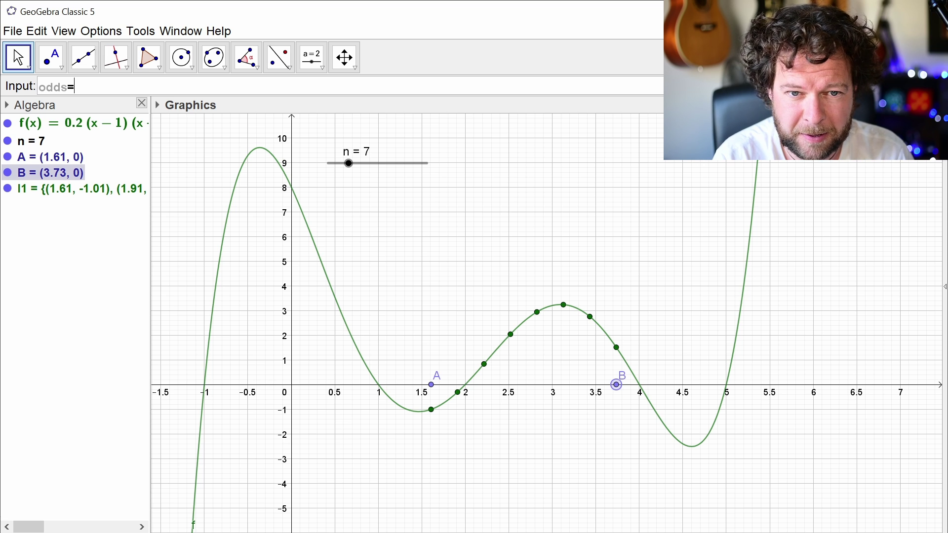
text(sequence)
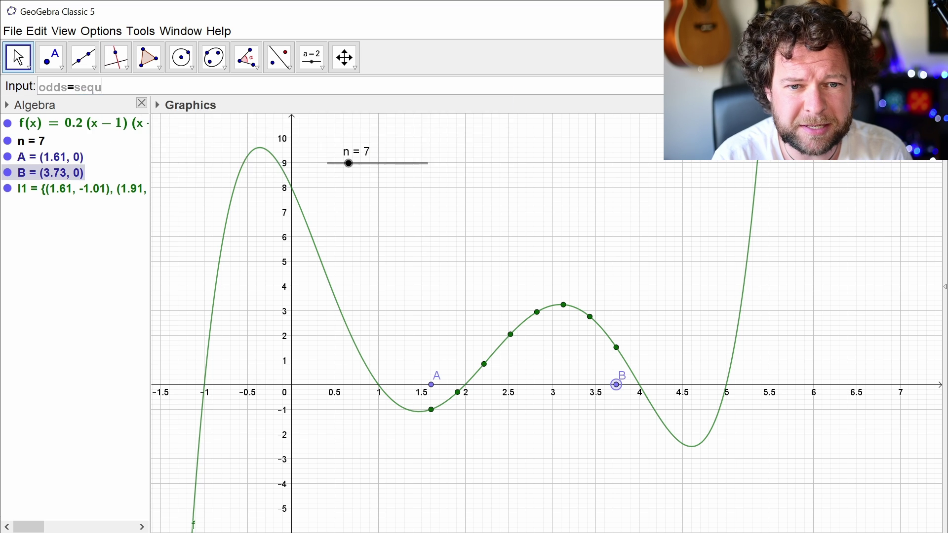
key(Down)
key(Down)
key(Down)
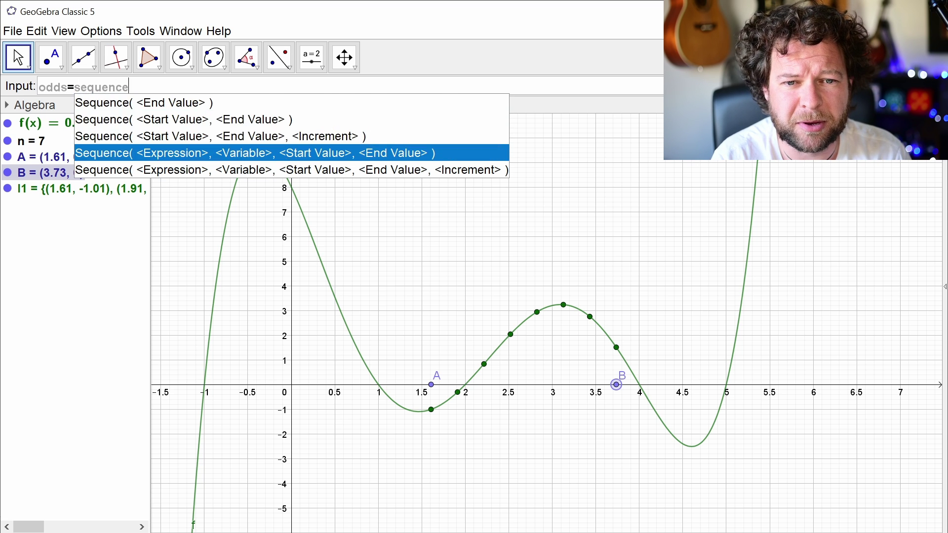
key(Return)
- Use Element(l1, k) as the expression of the odds sequence
text(element, <Variable>, <Start Value>, <End Value> ))
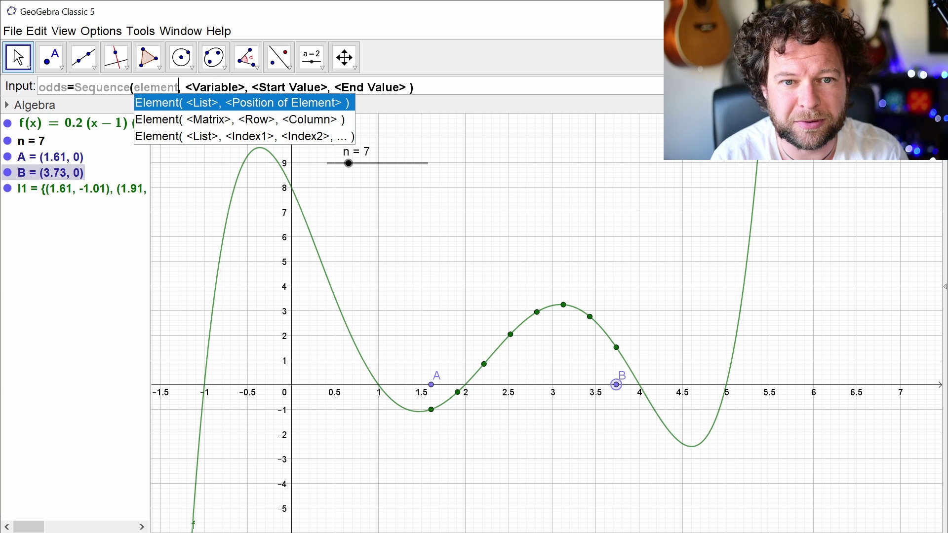
key(Return)
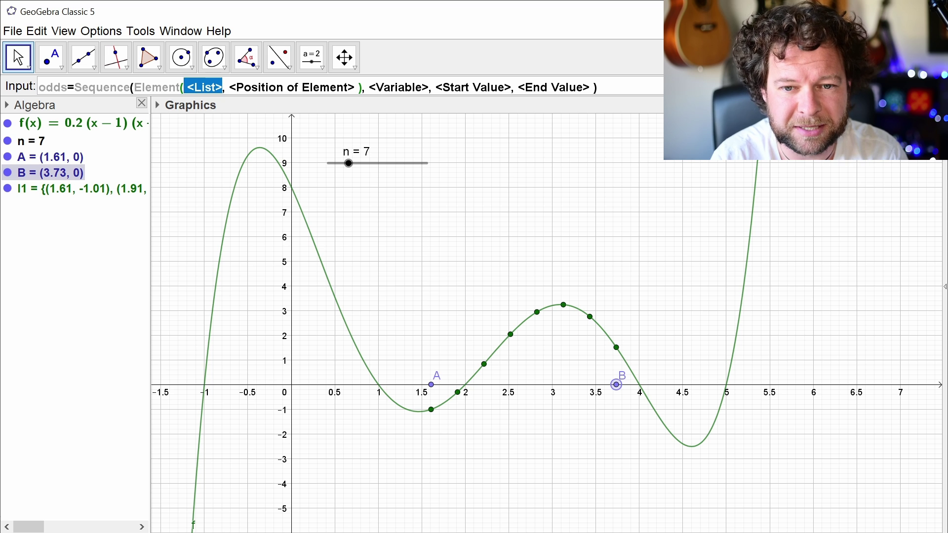
text(l1)
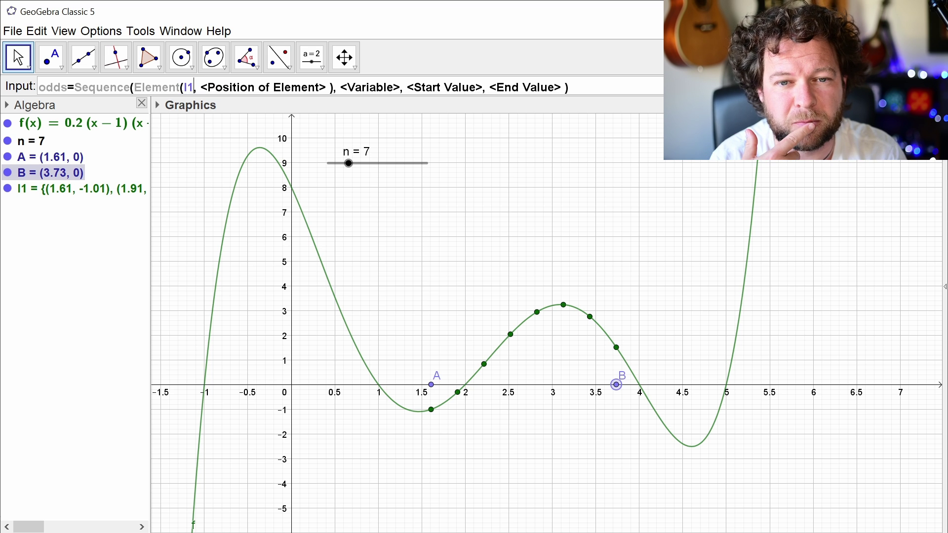
key(Tab)
text(k)
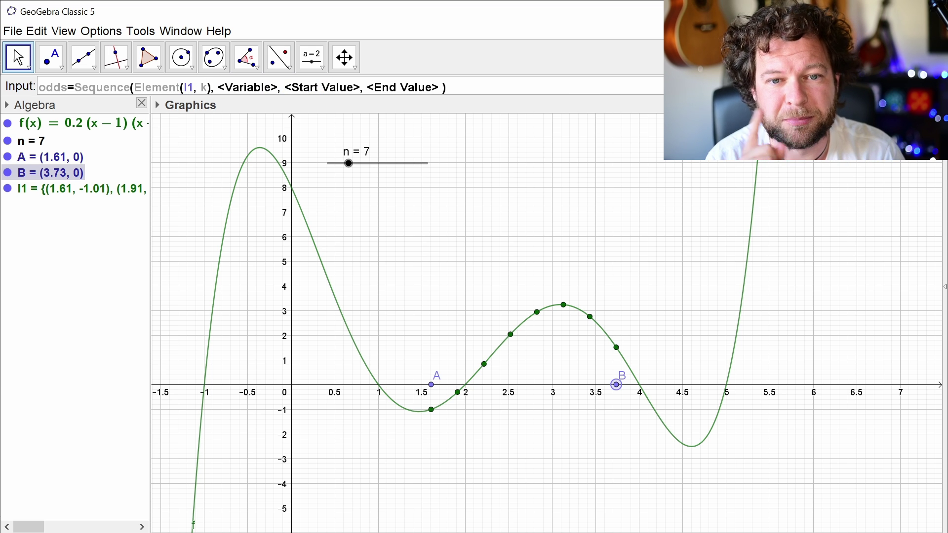
- Complete the odds sequence with variable k, start value 1, end value n+1 and increment 2, and create the list
key(Tab)
text(k)
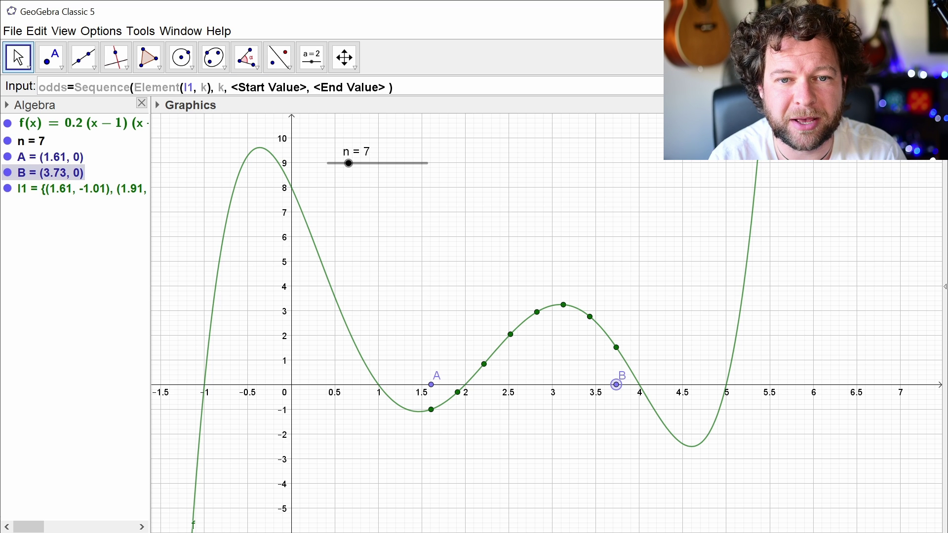
key(Tab)
text(1)
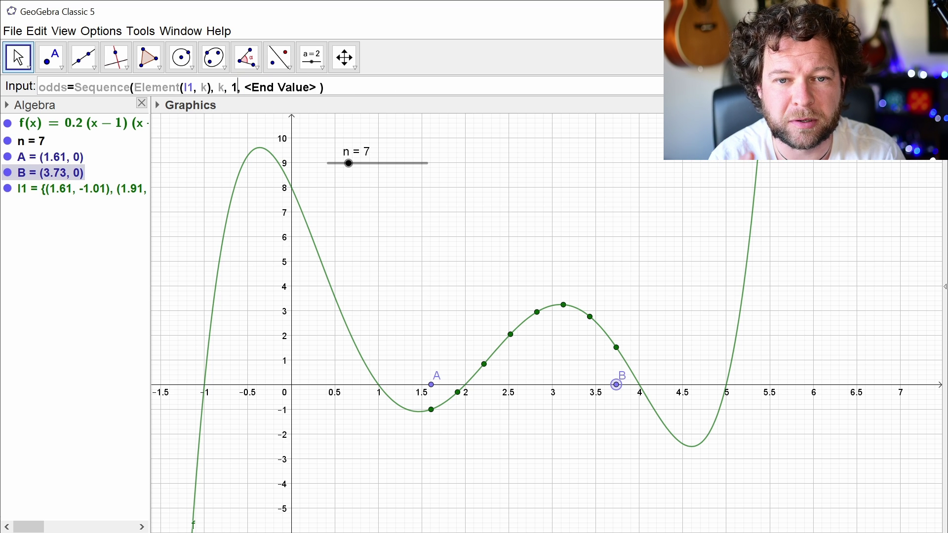
key(Tab)
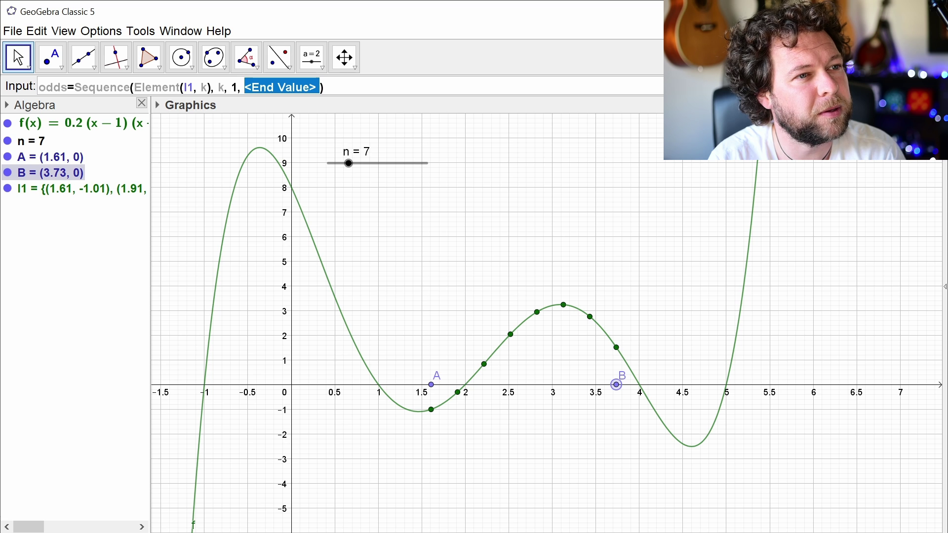
text(n+1)
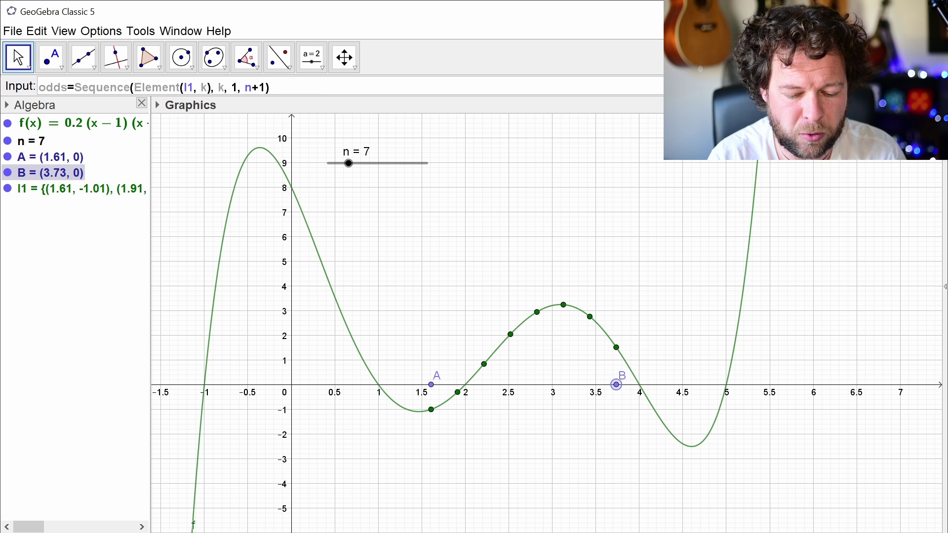
text(,2)
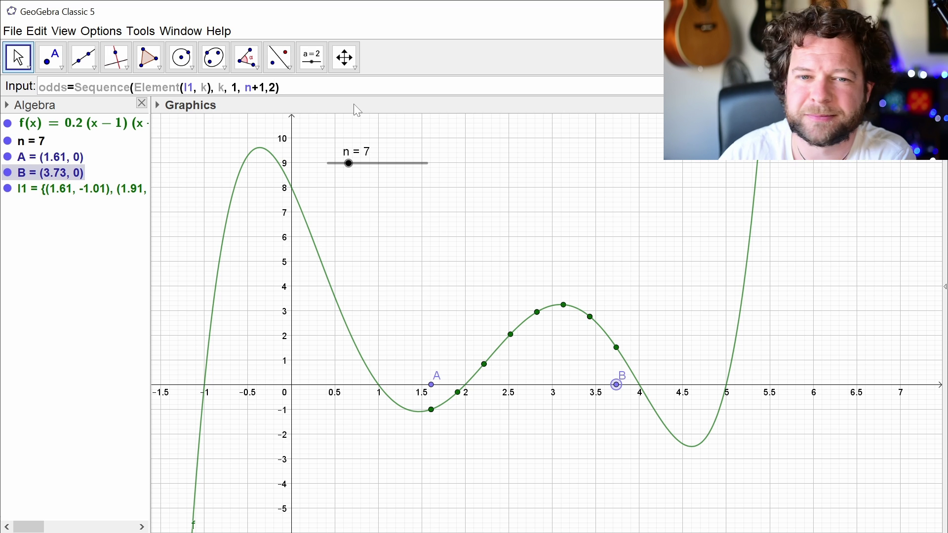
key(Return)
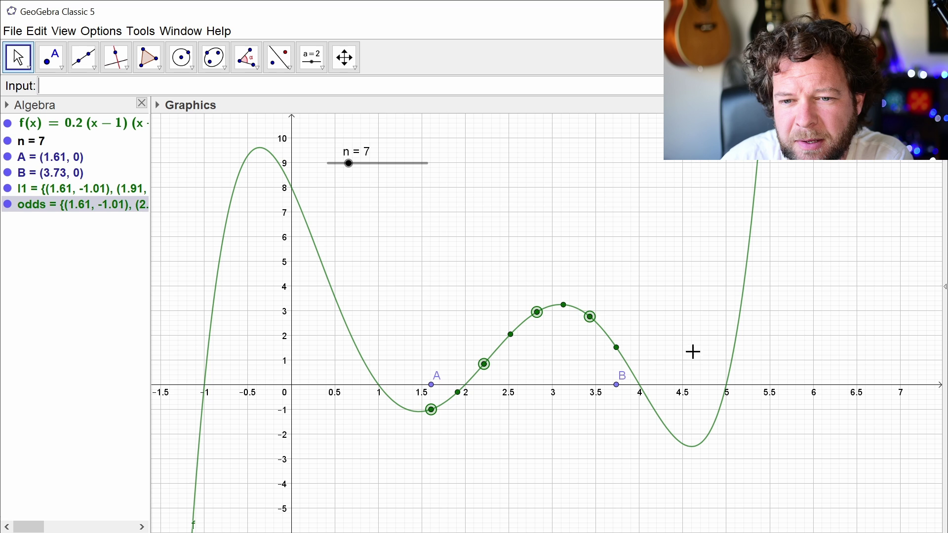
- Lower slider n to its minimum and change the slider's minimum value to 2
drag(349, 163, 328, 164)
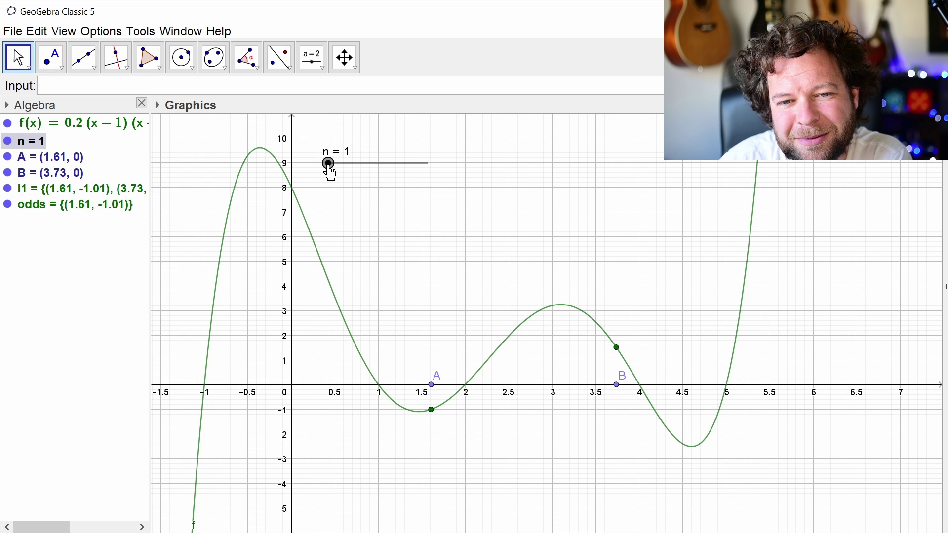
right_click(327, 164)
click(404, 322)
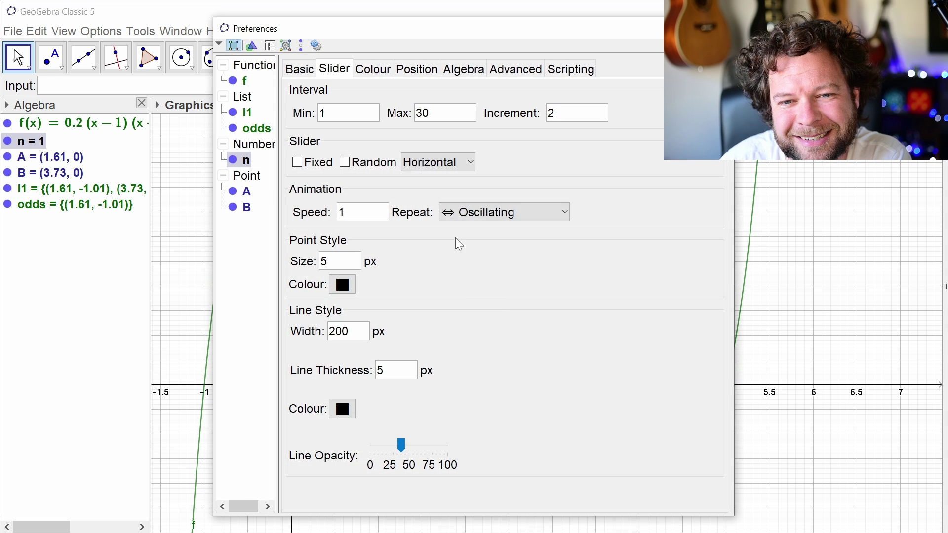
double_click(323, 113)
text(2)
key(Return)
key(Escape)
- Set slider n to 8 and to 10, selecting the odds list each time to highlight its points on the curve
mouse_move(342, 167)
mouse_down()
mouse_move(358, 173)
mouse_move(349, 169)
mouse_up()
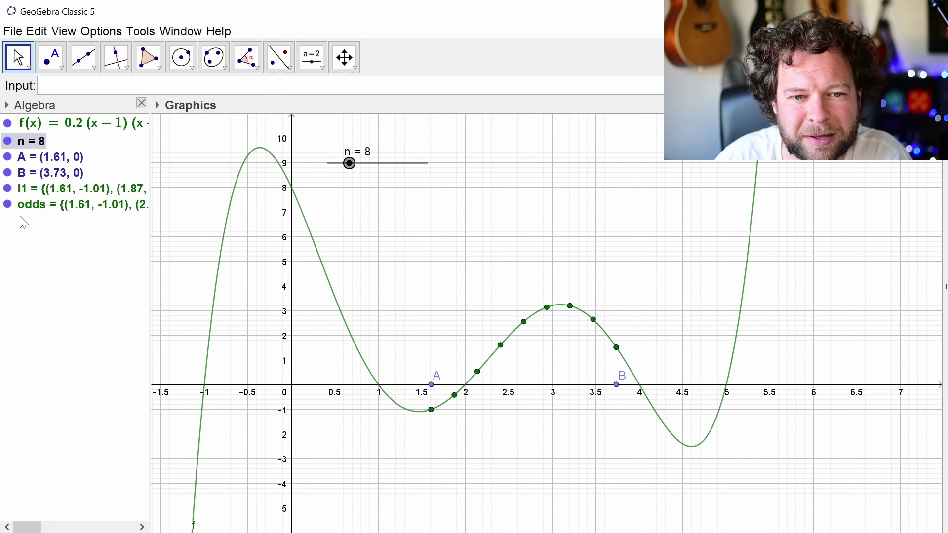
click(43, 209)
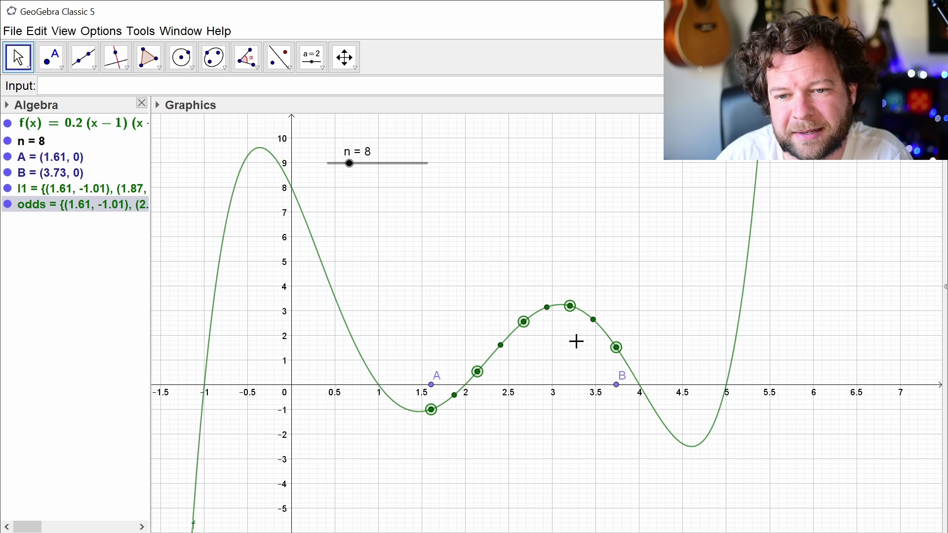
mouse_move(353, 173)
mouse_down()
mouse_move(343, 173)
mouse_move(360, 174)
mouse_up()
click(39, 207)
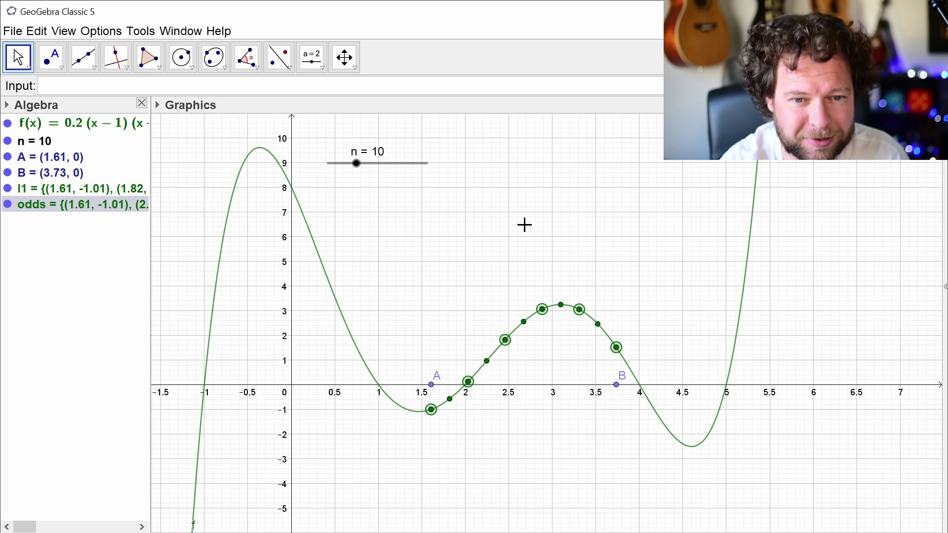
- Begin defining a list named trios with the Sequence command in its expression, variable, start and end value form
text(tr)
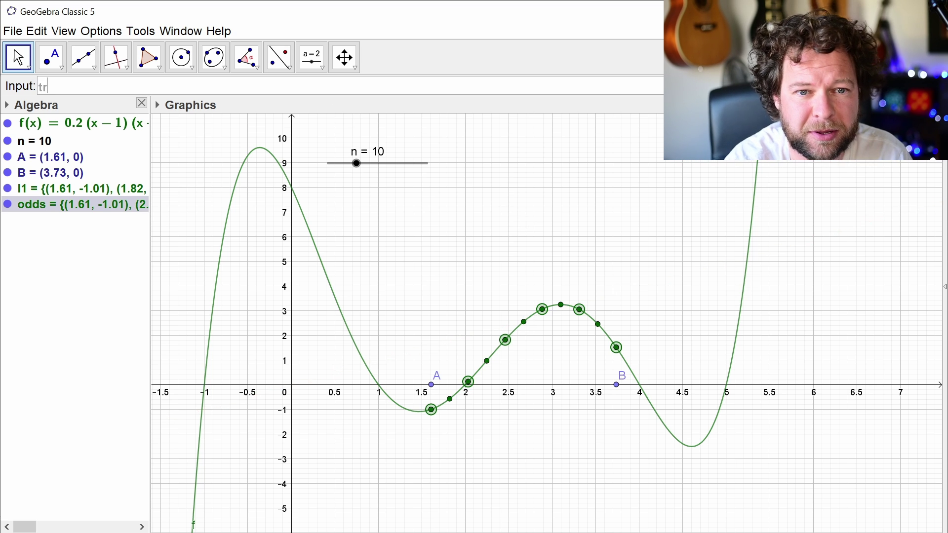
text(ios=)
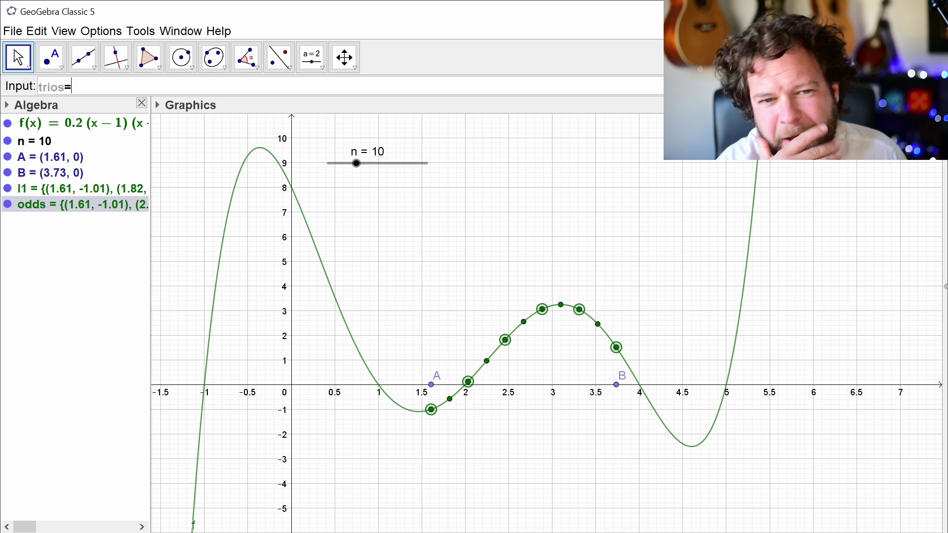
text(sequ)
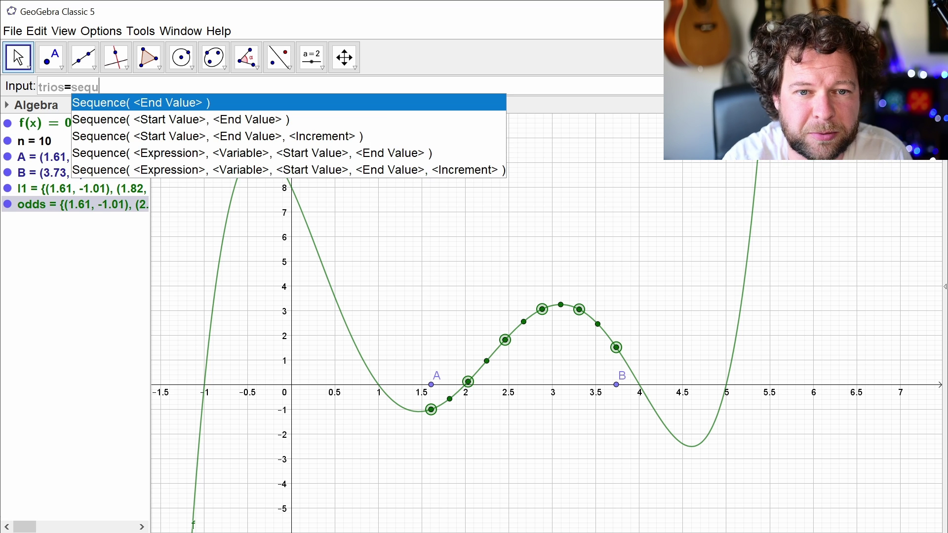
key(Down)
key(Down)
key(Down)
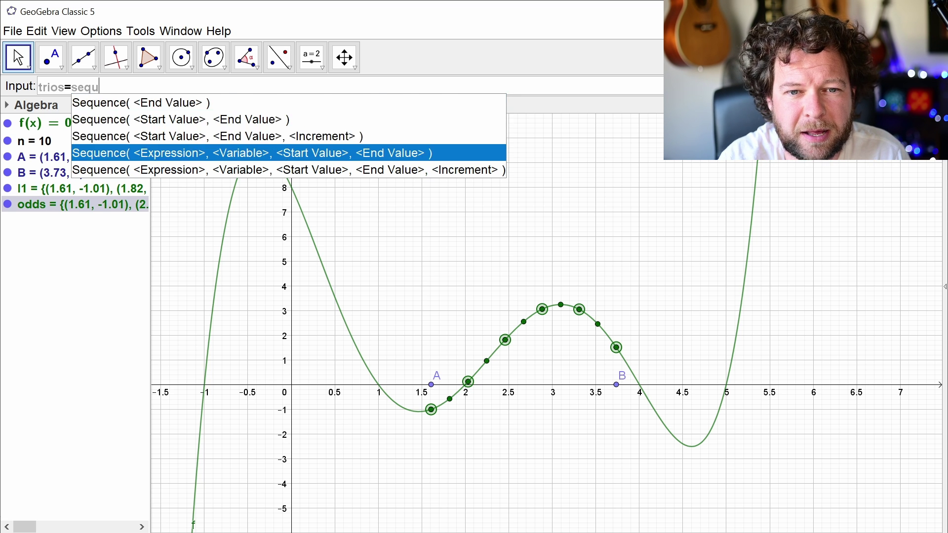
key(Return)
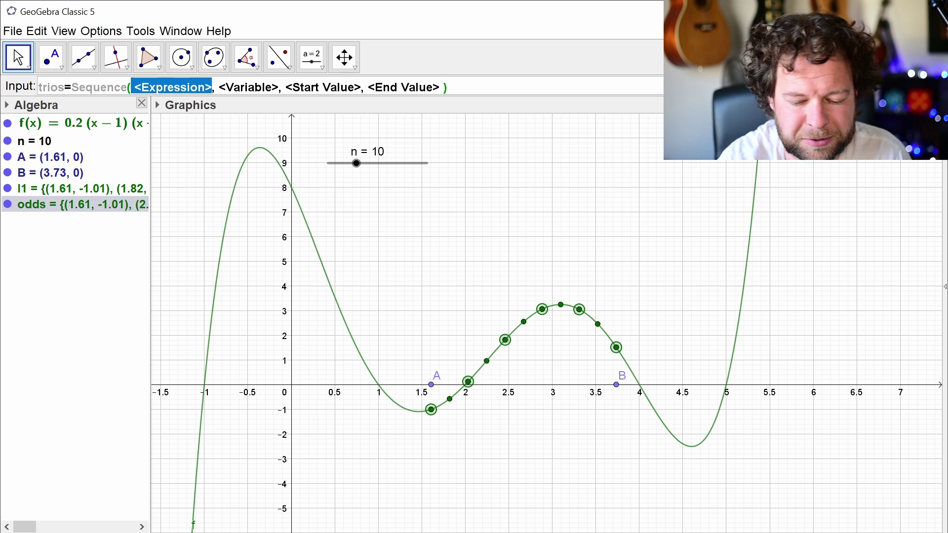
- Start a nested list in curly brackets as the trios expression, with Element(l1, k) as its first entry
text({)
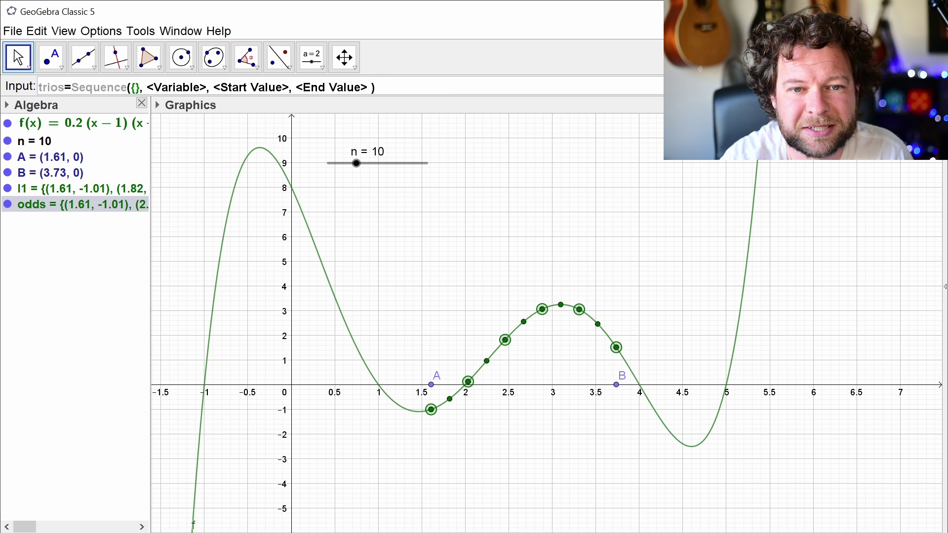
text(Element)
key(Return)
text(l1)
key(Tab)
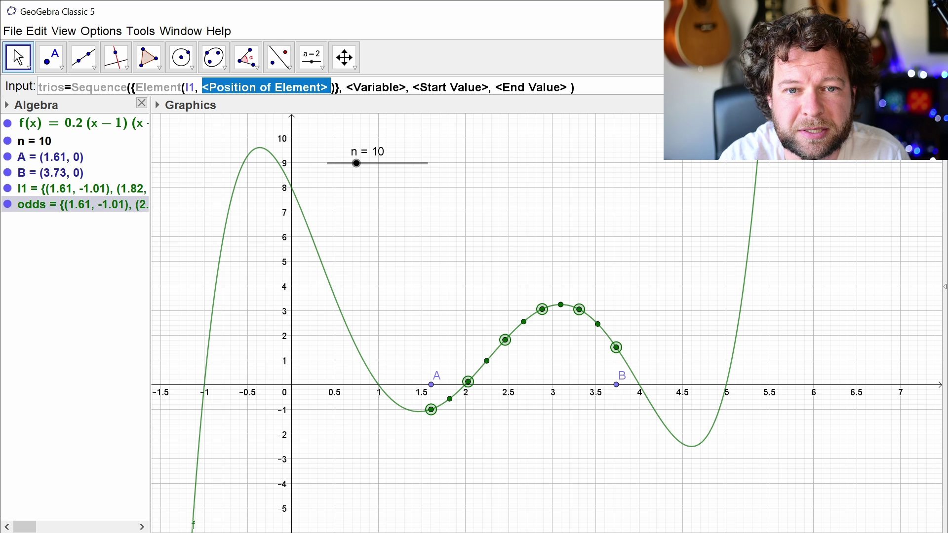
text(k)
- Add Element(l1, k+1) as the second entry of the nested list in the trios expression
text(),Element)
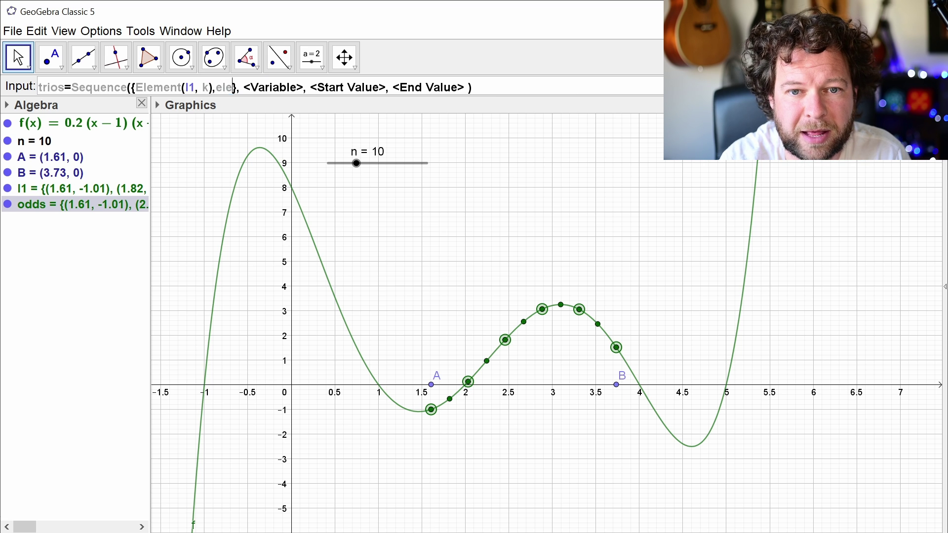
key(Return)
text(l1)
key(Tab)
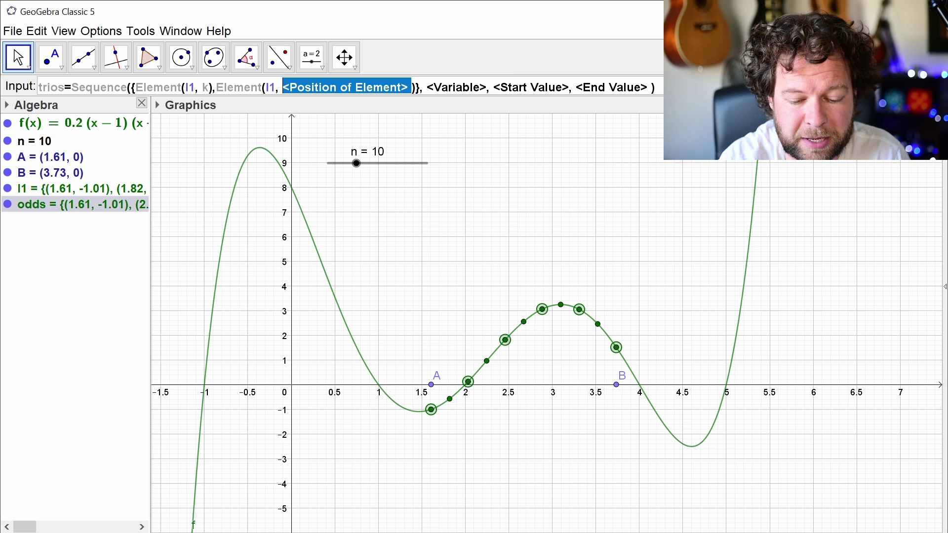
text(k+1),)
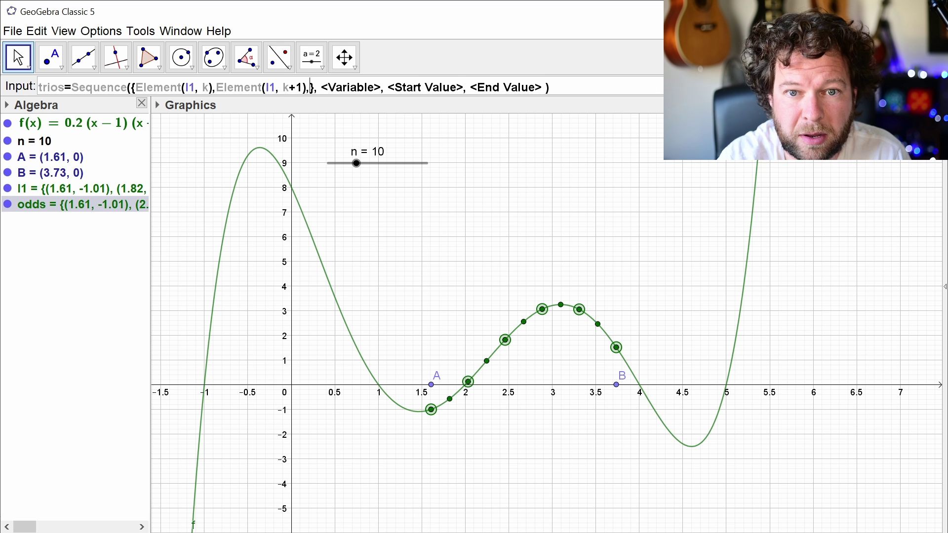
- Add Element(l1, k+2) as the third entry of the nested list in the trios expression
text(Element)
key(Return)
text(l1)
key(Tab)
text(k+2)
- Complete the trios sequence with variable k, start value 1, end value n+1 and increment 2, and create the list
key(Tab)
text(k)
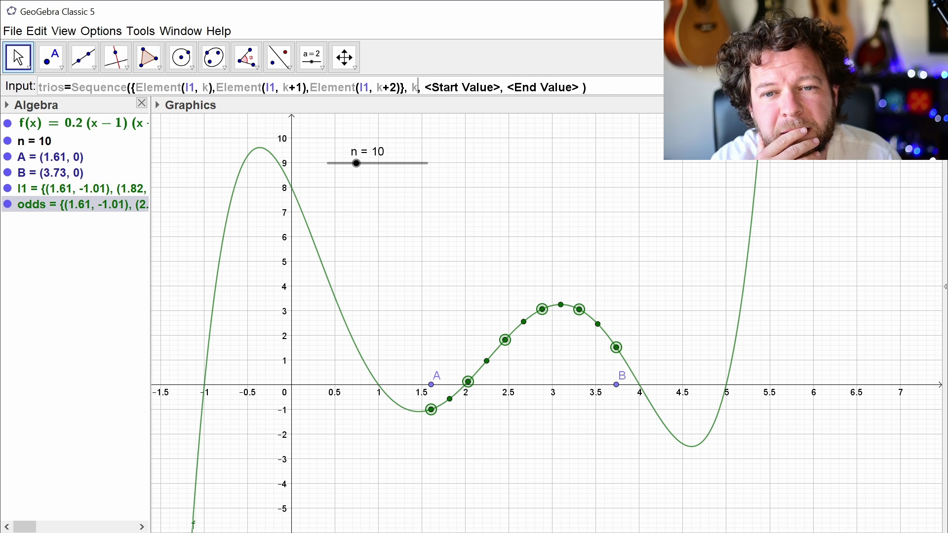
key(Tab)
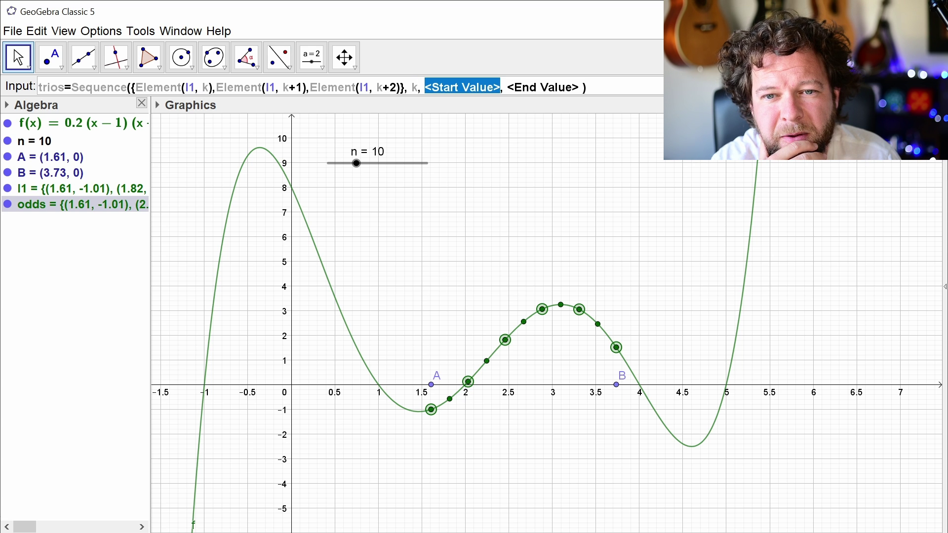
text(1)
key(Tab)
text(n+1,2)
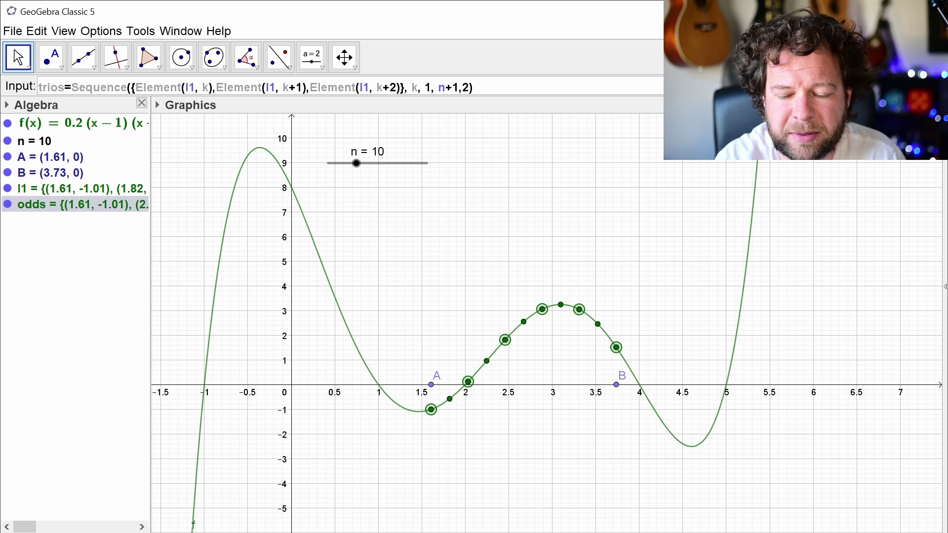
key(Return)
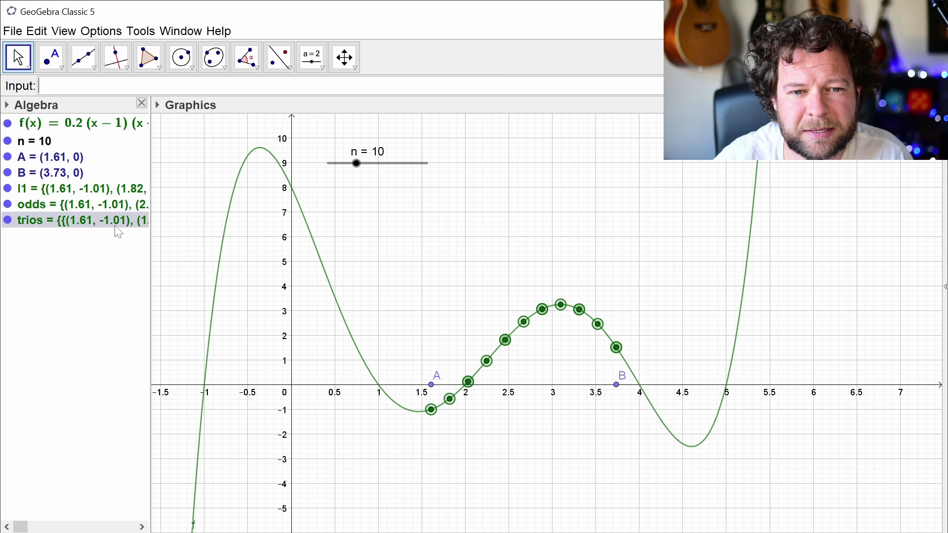
- Widen the Algebra view to examine the contents of l1, odds and trios, and narrow it again to give the graph more room
drag(150, 239, 372, 243)
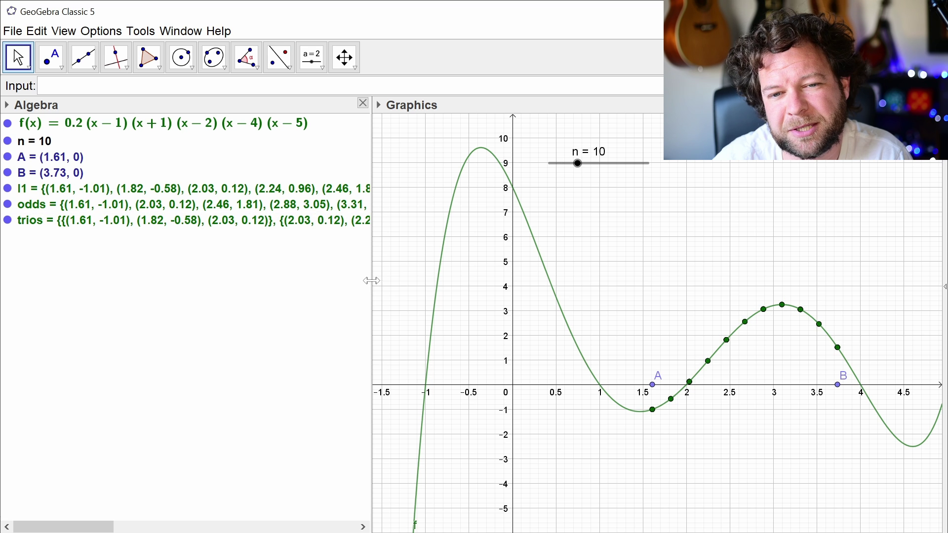
drag(371, 278, 196, 275)
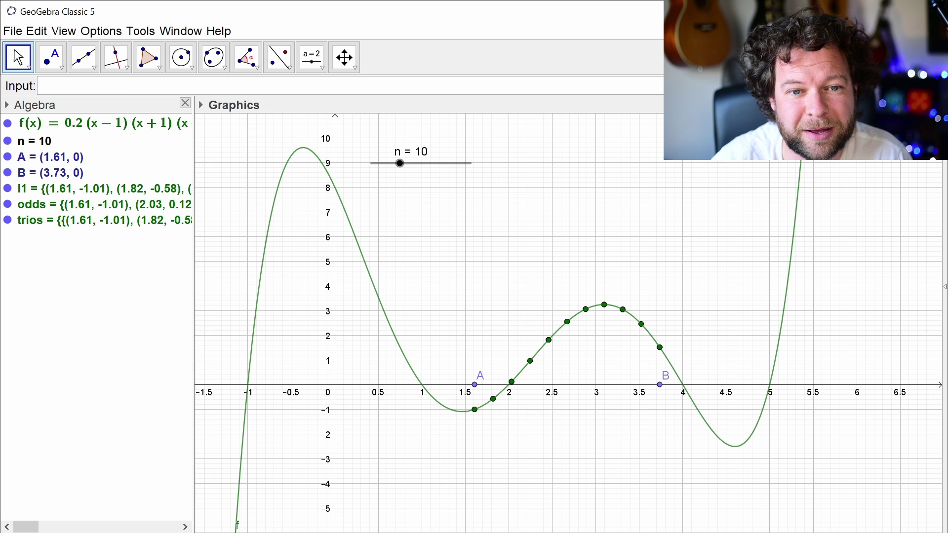
text(fitp)
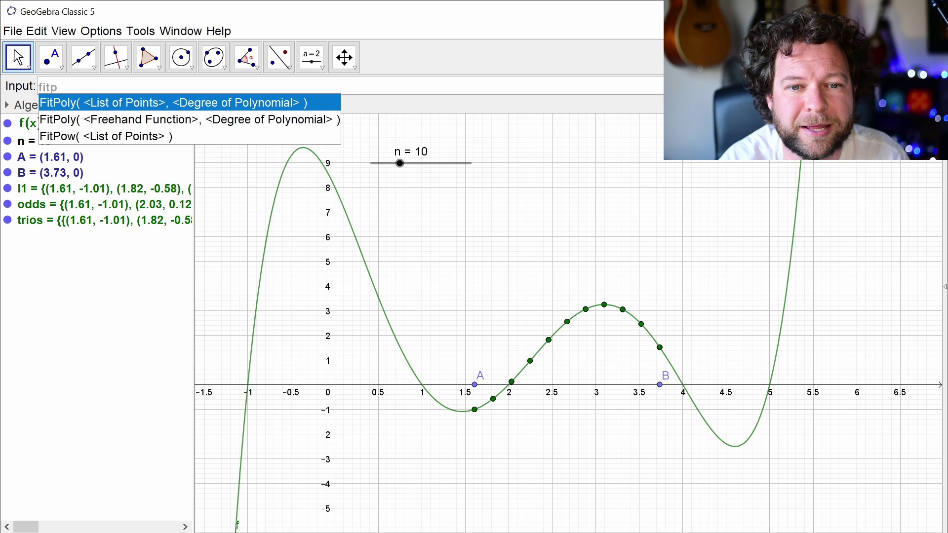
key(Return)
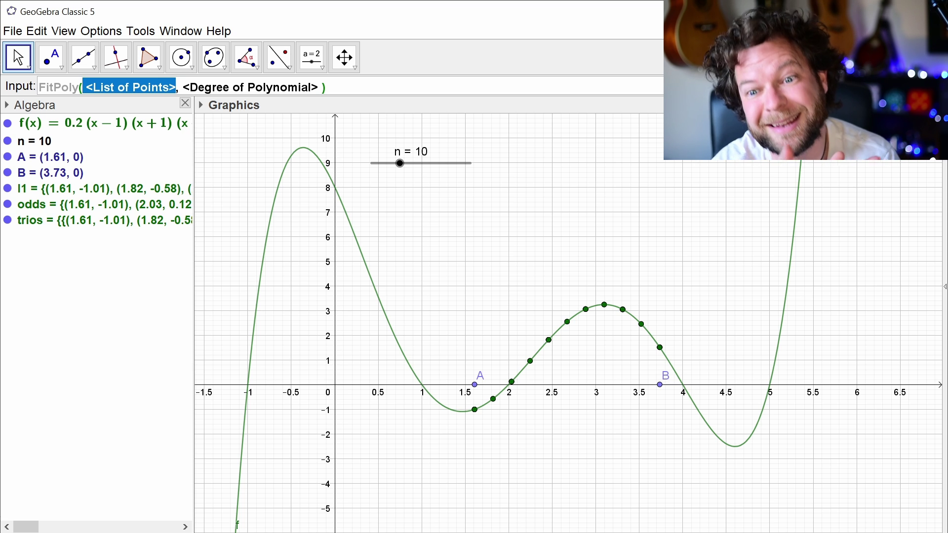
key(Escape)
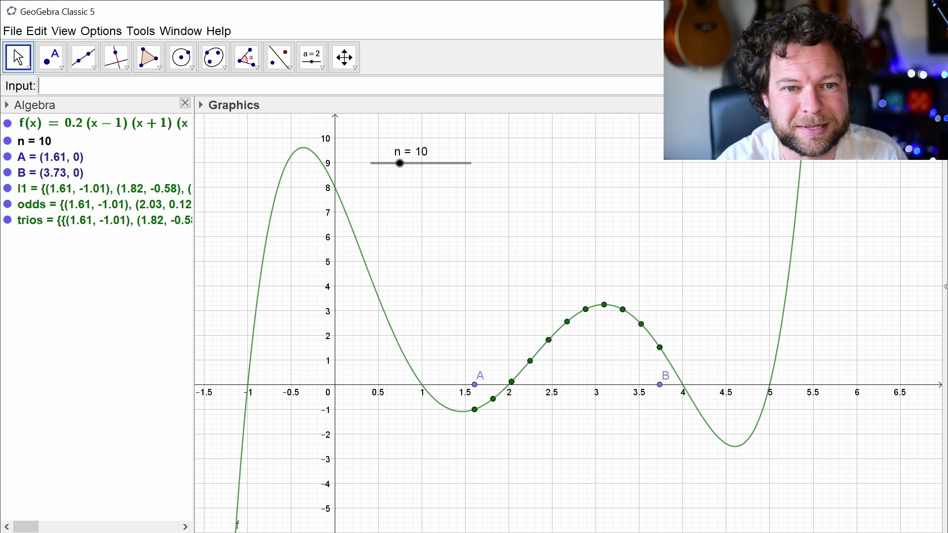
- Start a Zip command with FitPoly(L, 2) as its expression
text(zip)
key(Return)
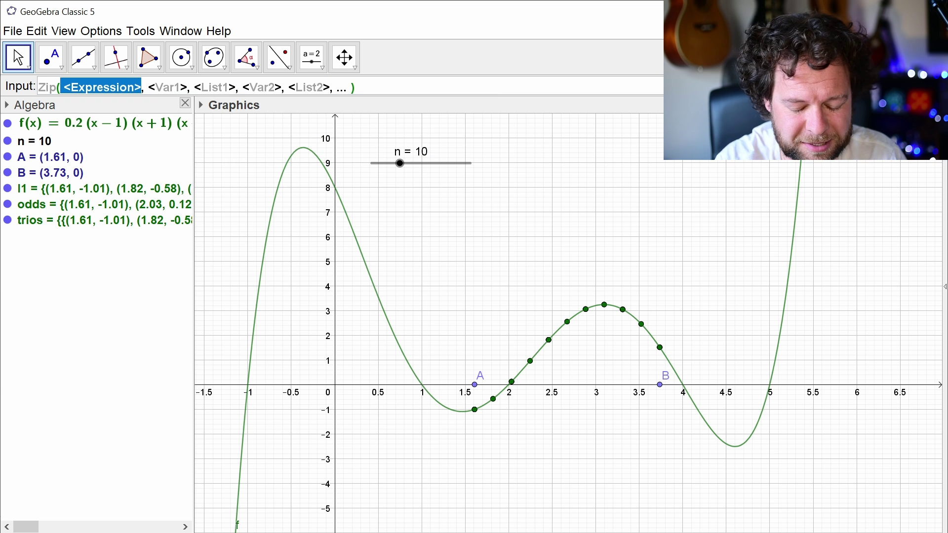
text(fitp)
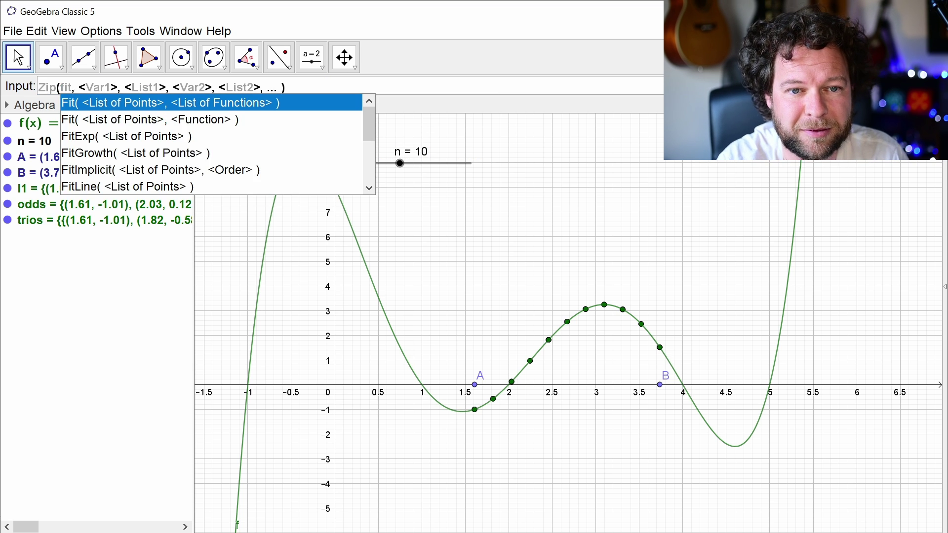
key(Return)
text(L)
key(Tab)
text(2)
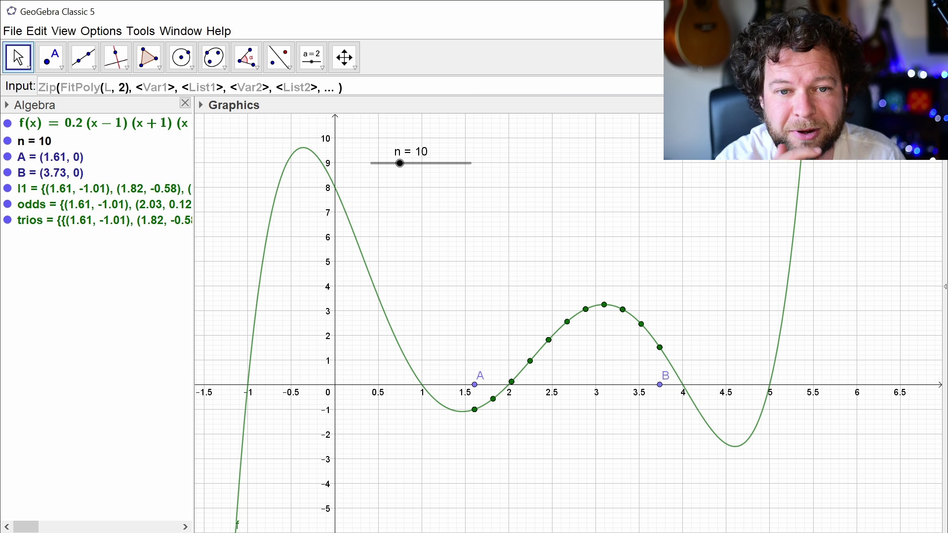
- Complete the Zip command with variable L over the list trios, remove the unused second variable and list placeholders, and create the list of parabolas
key(Tab)
text(L)
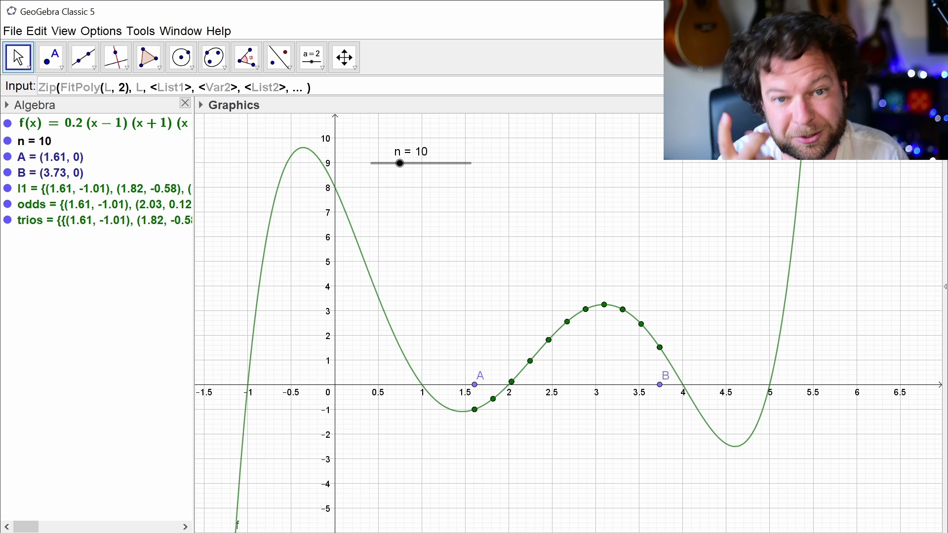
text(,trios)
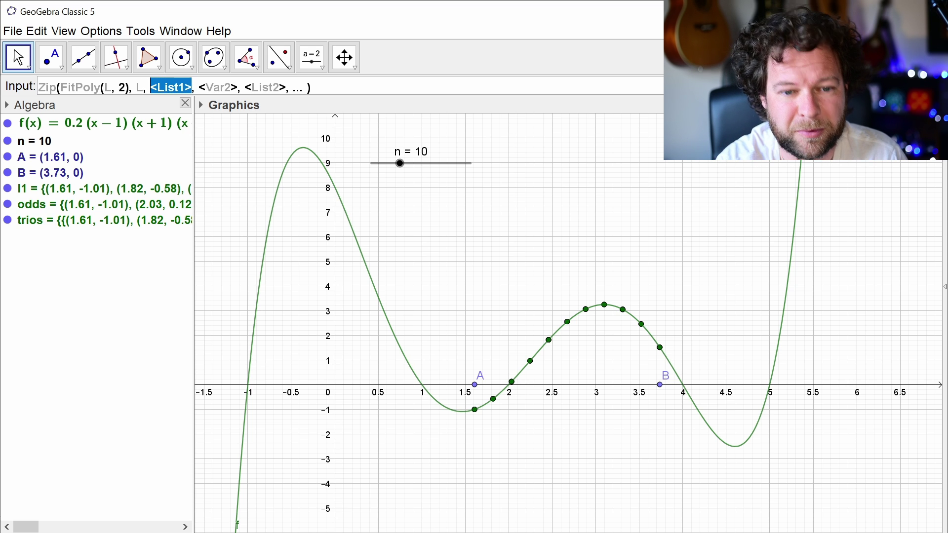
key(Delete)
key(Delete)
key(Delete)
key(Delete)
key(Delete)
key(Delete)
key(Delete)
key(Delete)
key(Delete)
key(Delete)
key(Delete)
key(Delete)
key(Delete)
key(Delete)
key(Delete)
key(Delete)
key(Delete)
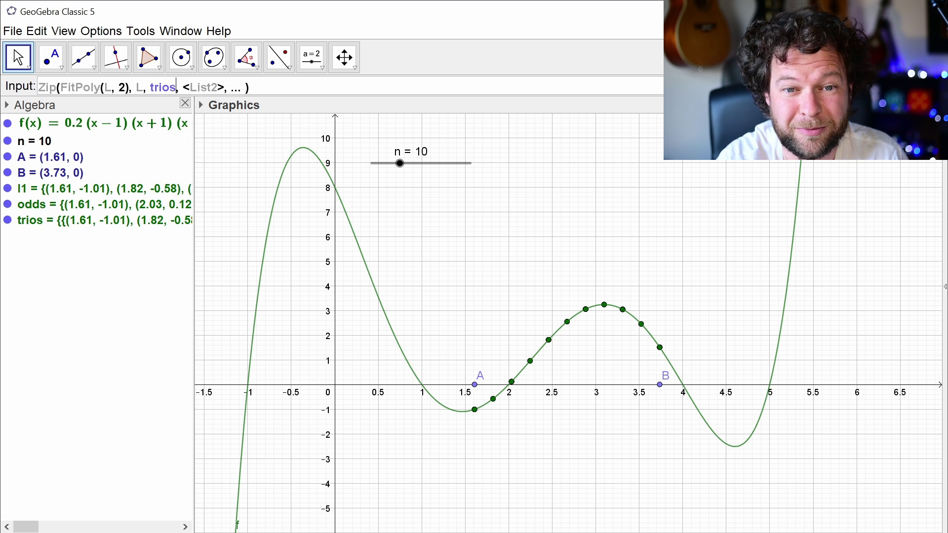
key(Delete)
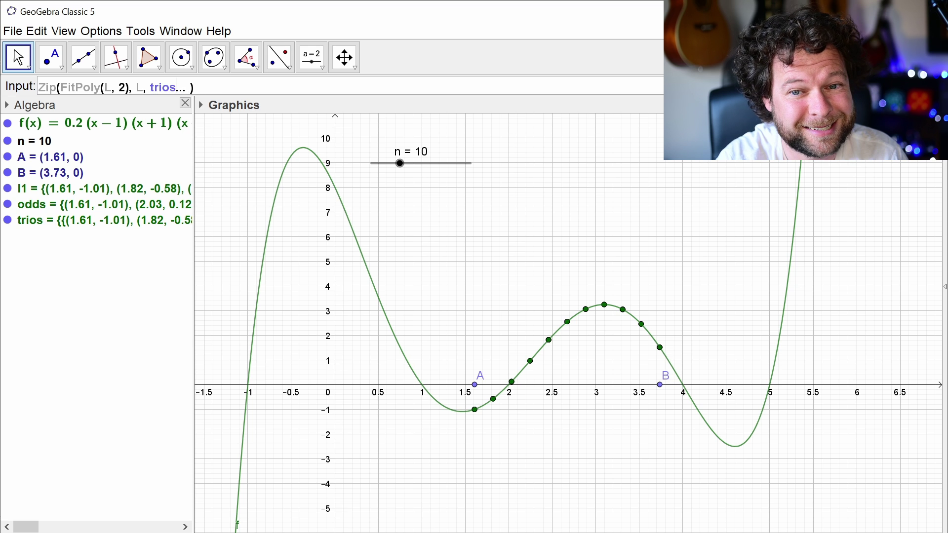
key(Return)
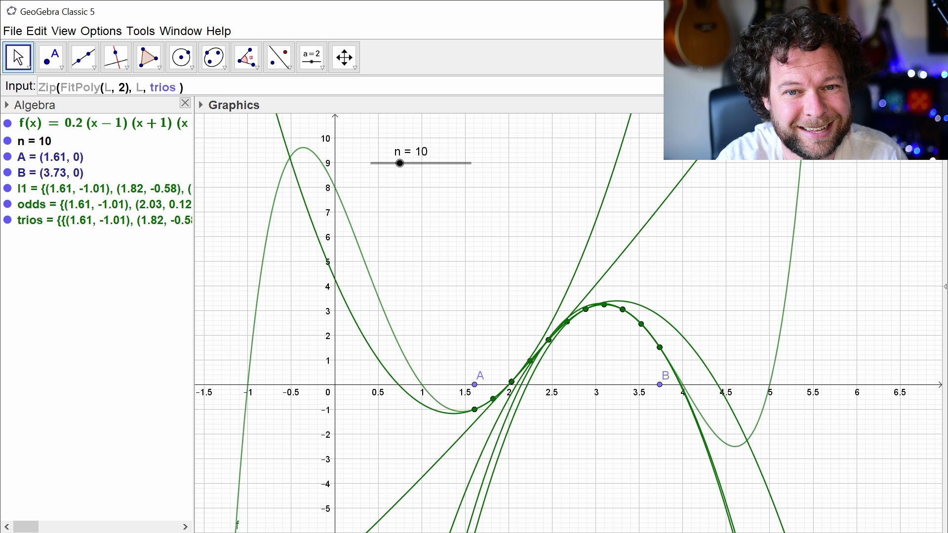
- Move point A along the x-axis to about x = 1.74
drag(606, 454, 581, 459)
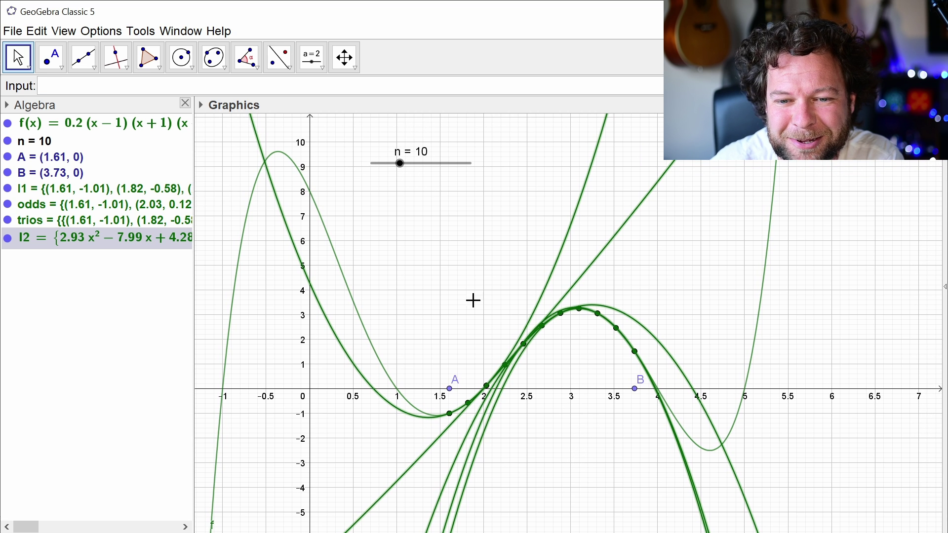
mouse_move(453, 399)
mouse_down()
mouse_move(396, 383)
mouse_move(465, 386)
mouse_up()
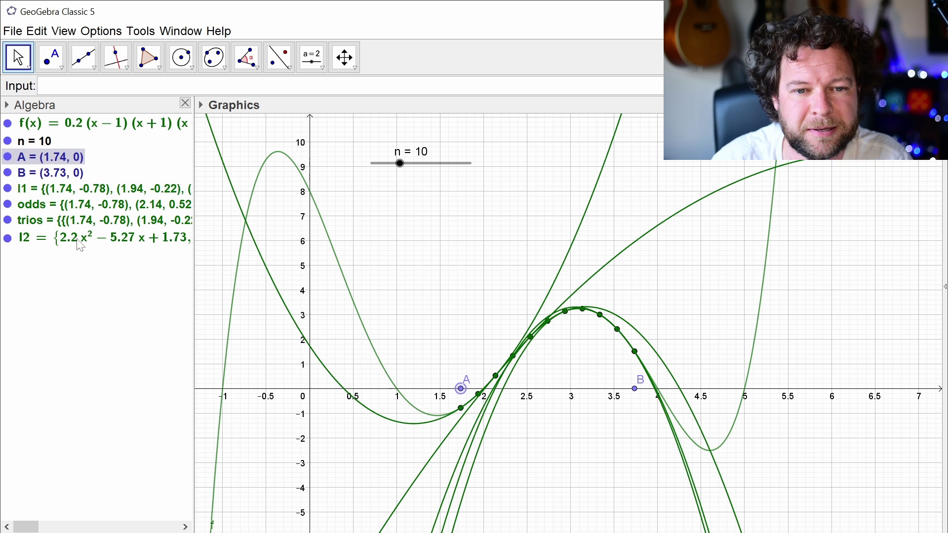
- Start a new Zip command with Function(F, a, b) as its expression, using the form with start and end x-values
text(zip)
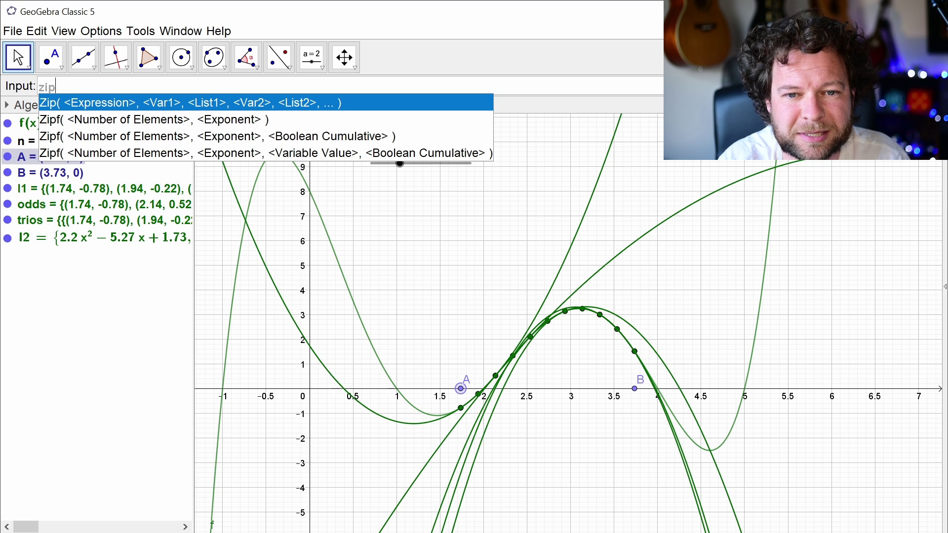
key(Return)
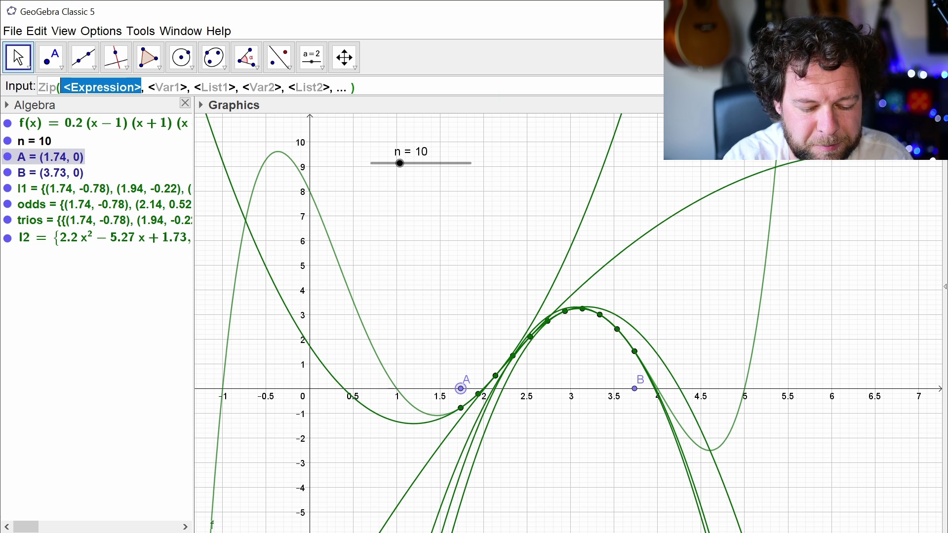
text(function)
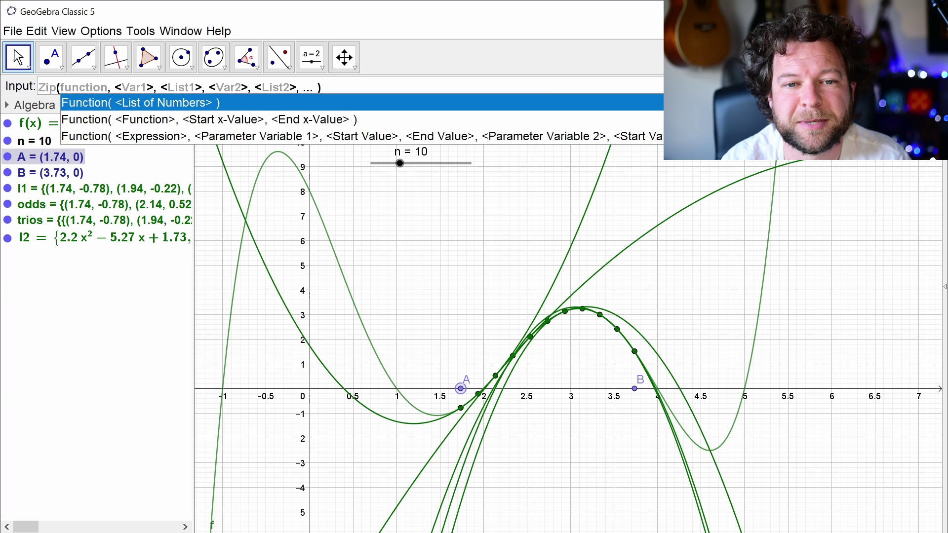
key(Down)
key(Return)
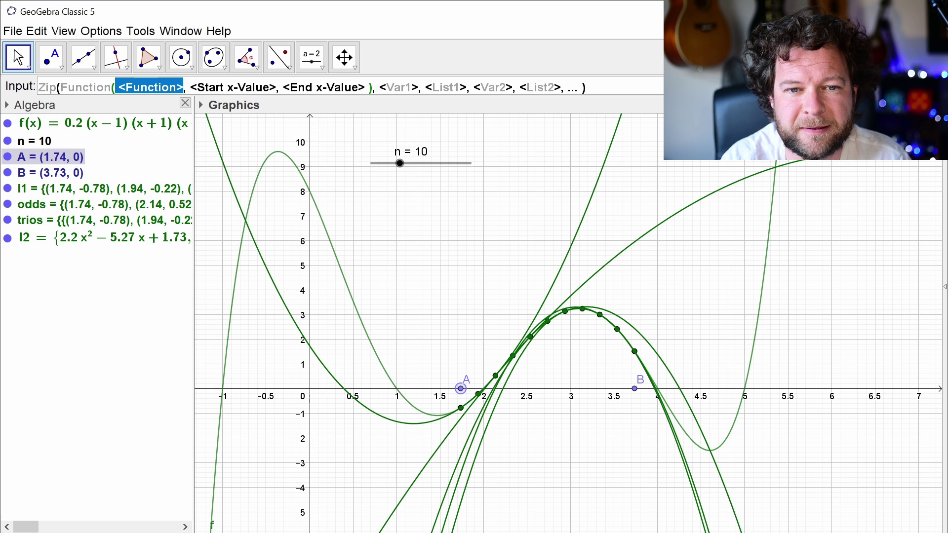
text(F)
key(Tab)
text(a)
key(Tab)
text(b)
key(Tab)
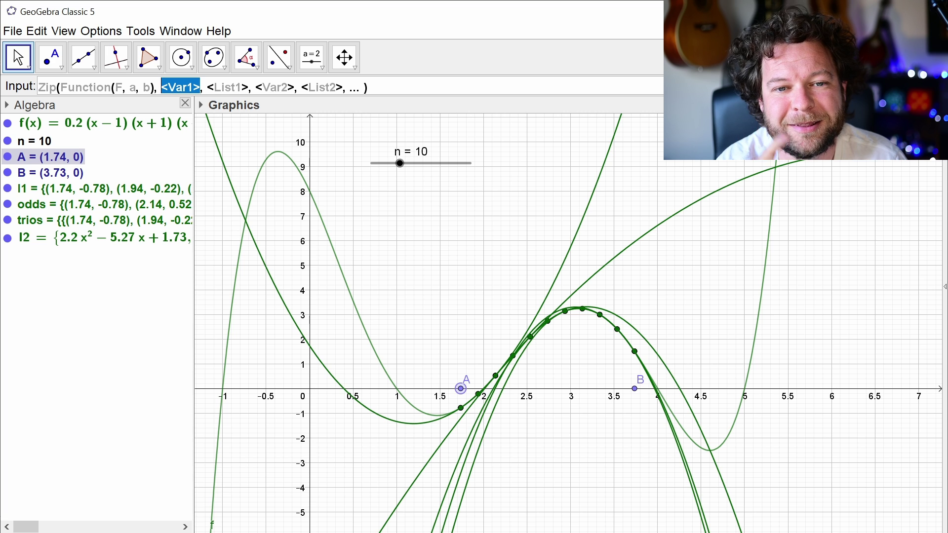
- Set F as the first variable of the Zip command and l2 as its list
text(F)
key(Tab)
text(l2)
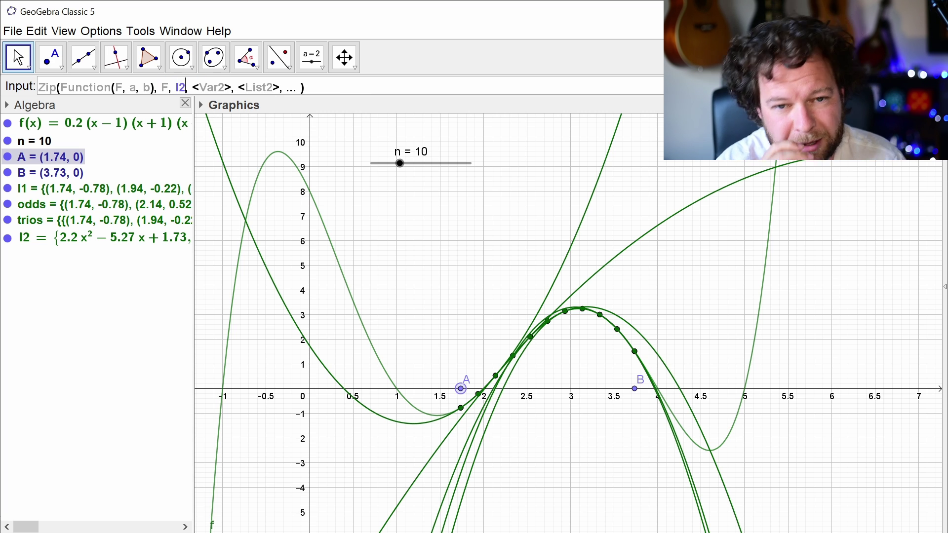
key(Tab)
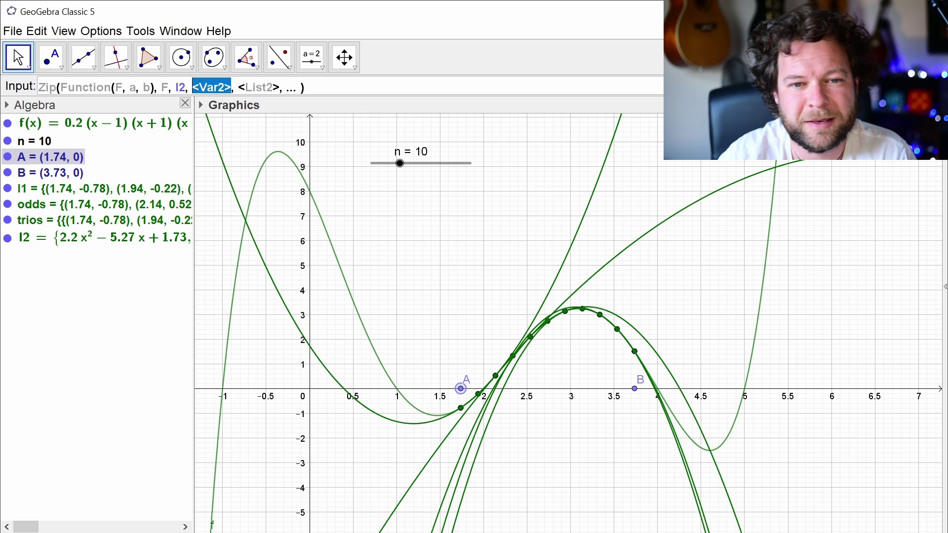
- Change the start and end x-values inside the Function expression to x(a) and x(b)
click(129, 87)
text(x)
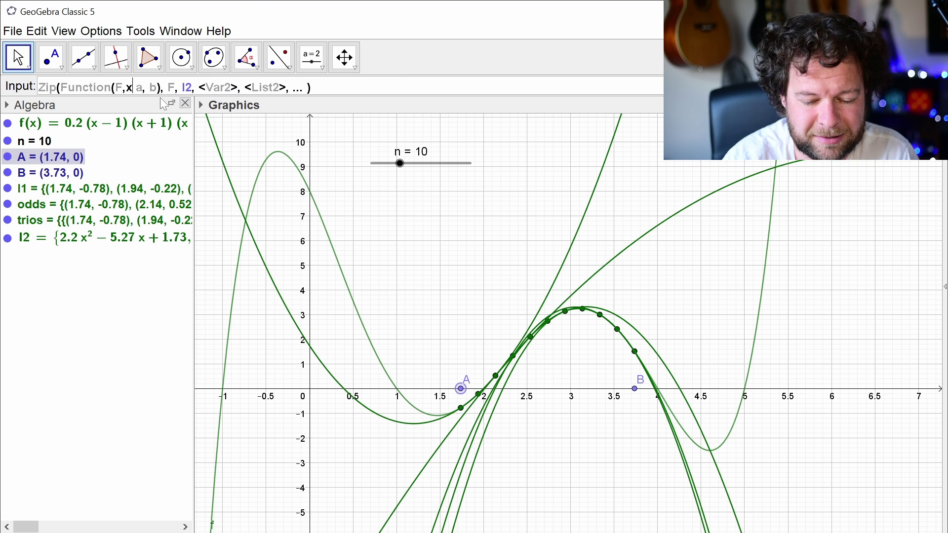
text((a), )
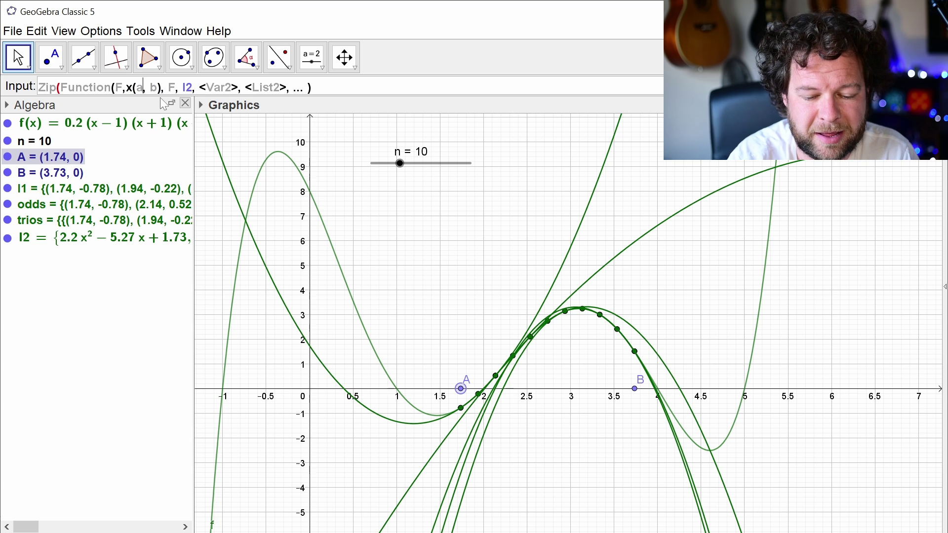
text(x)
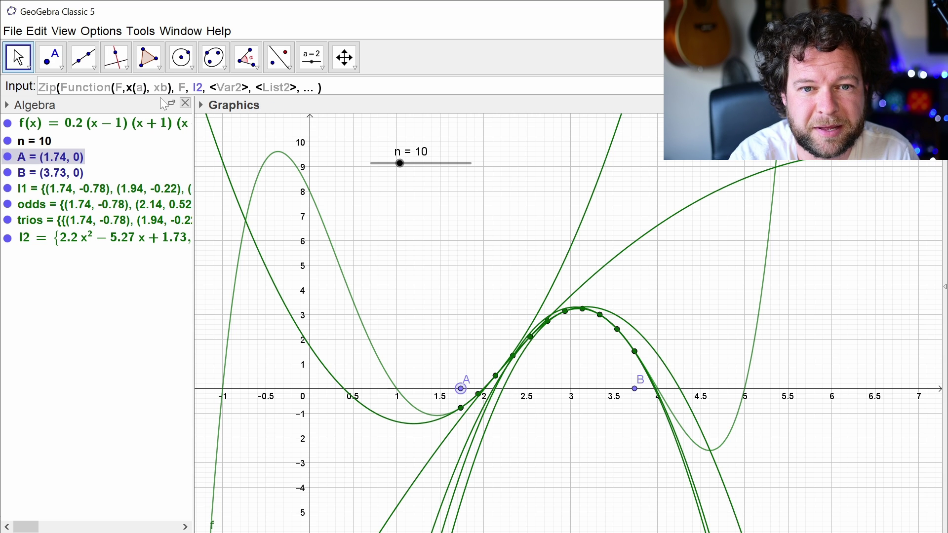
text(()
key(Right)
text())
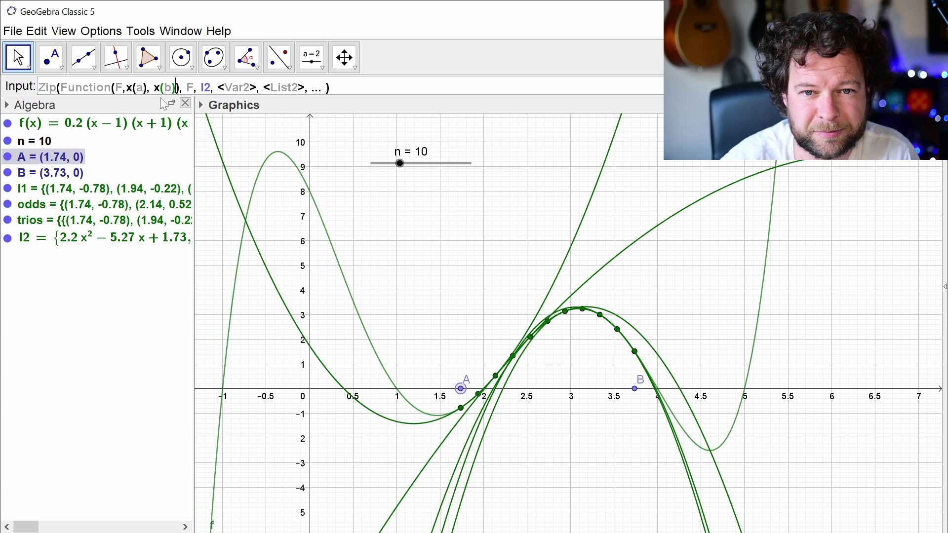
- Set a as the second variable of the Zip command and odds as its list
key(Tab)
text(a)
key(Tab)
text(odds)
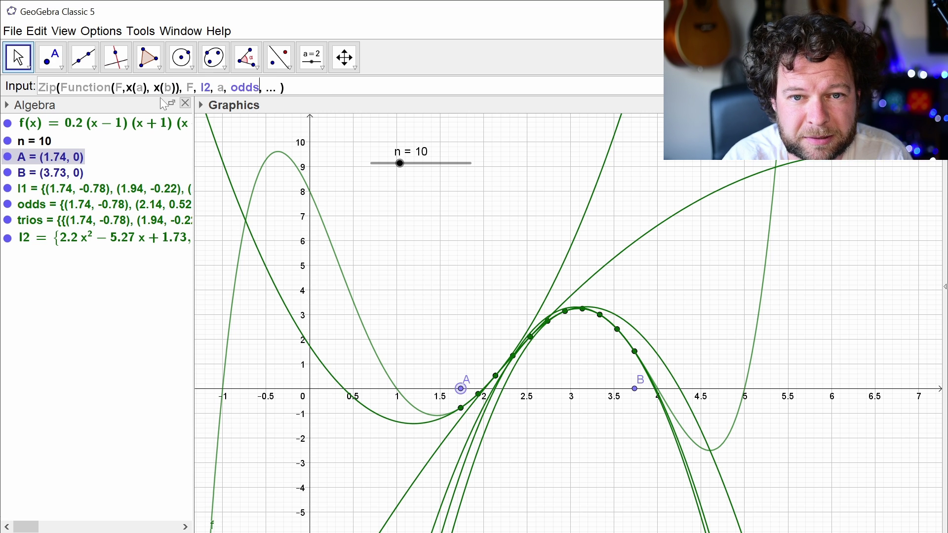
key(Tab)
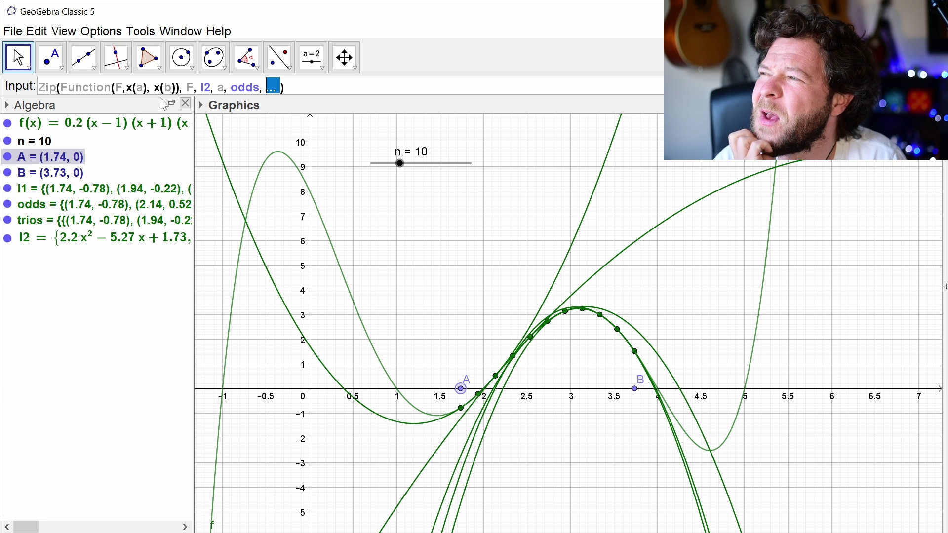
- Add b as the third Zip variable, with last(odds,length(odds)-1) as its list
text(b,odds)
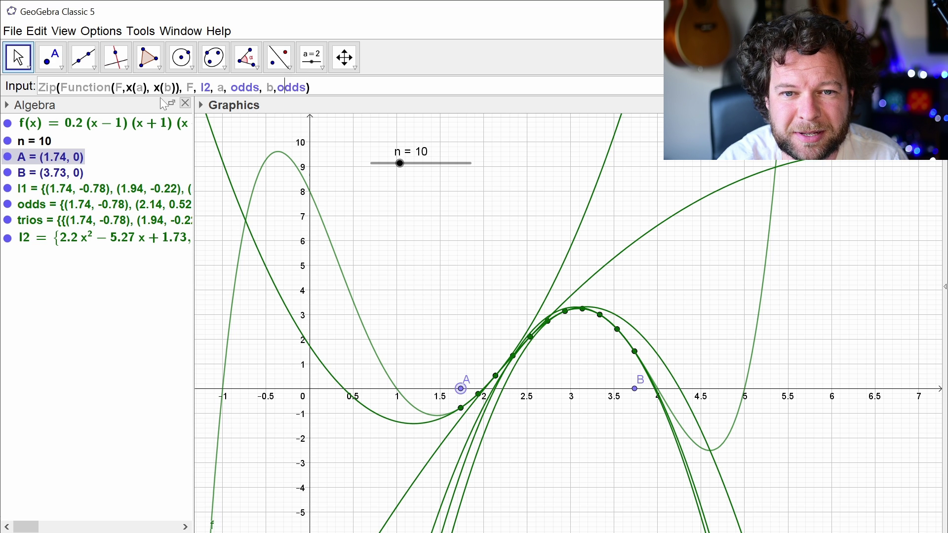
text(last()
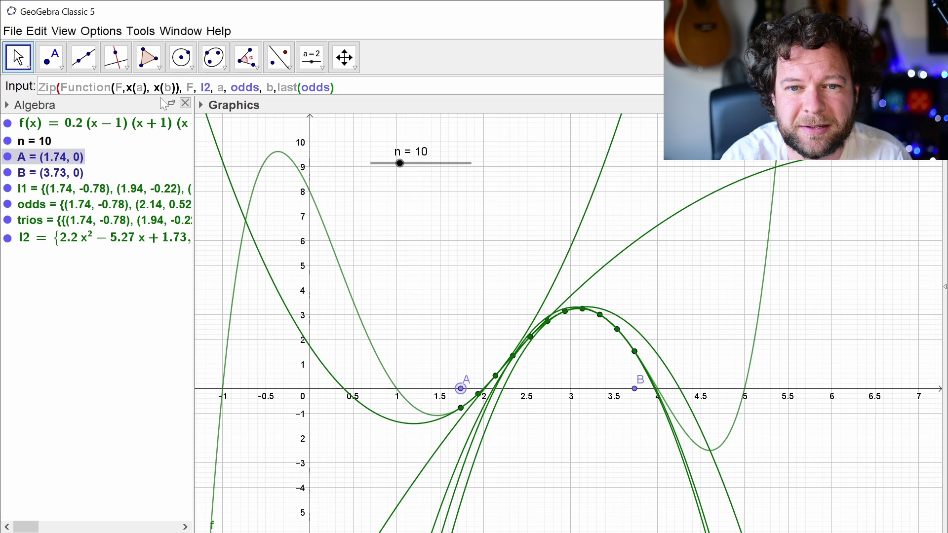
text())
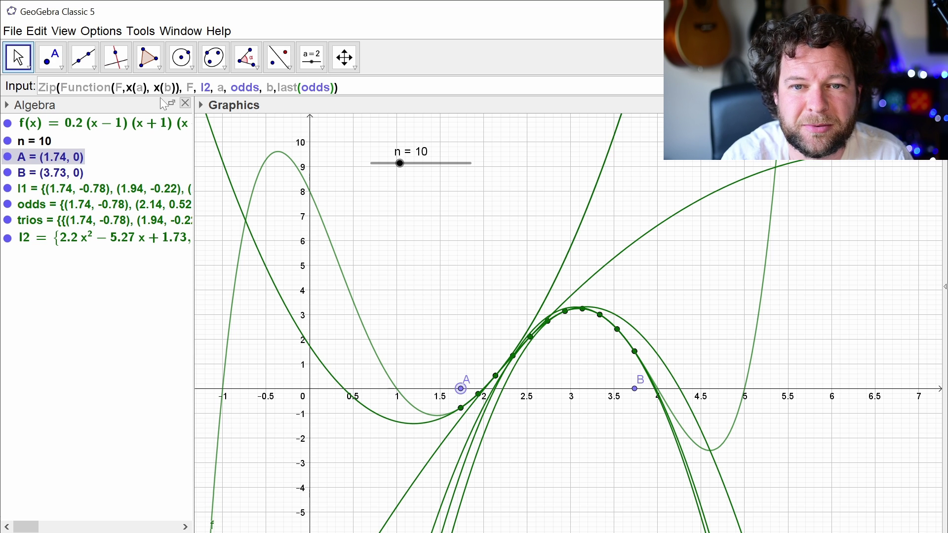
text(,)
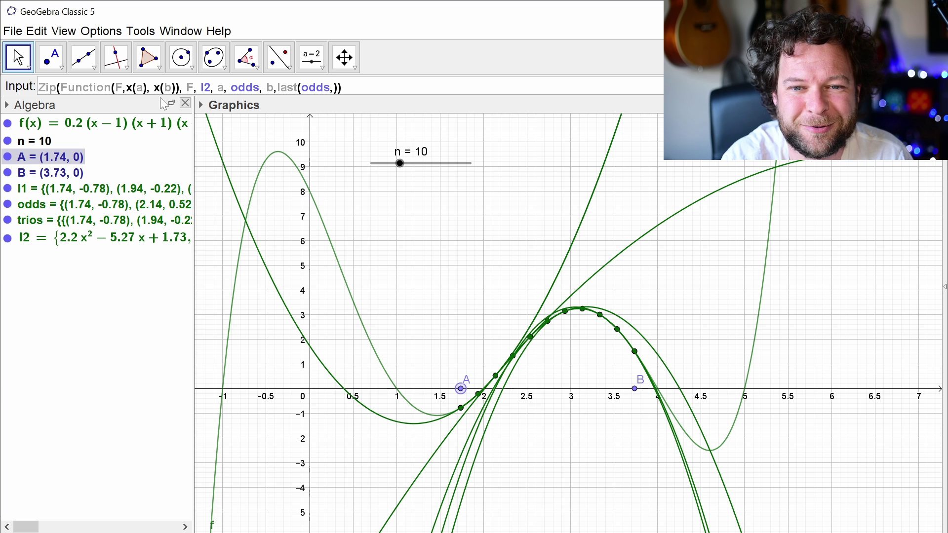
text(length()
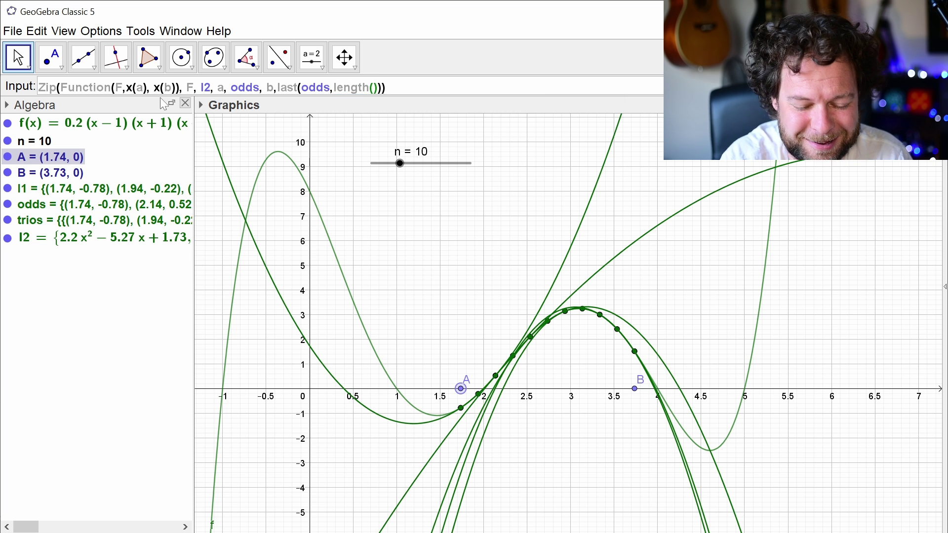
text(odds)
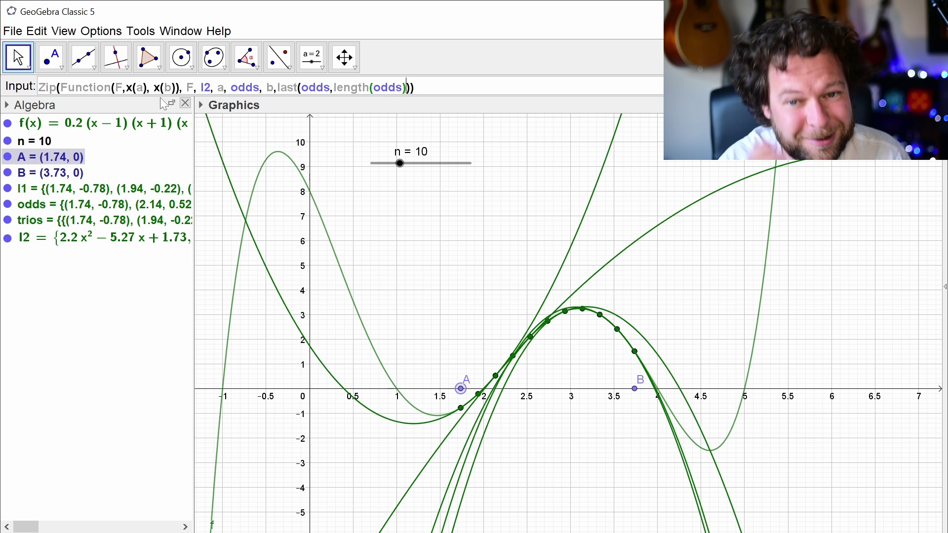
text())
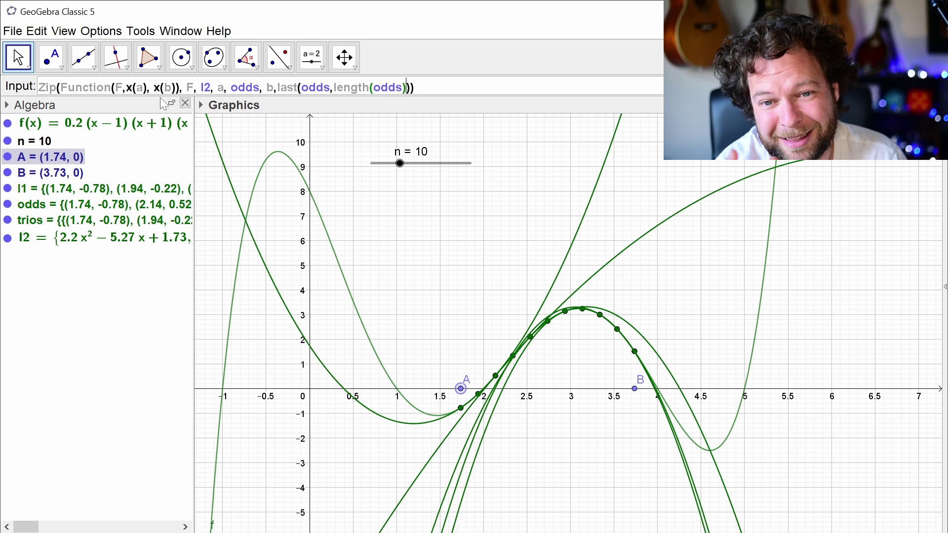
text(-1)
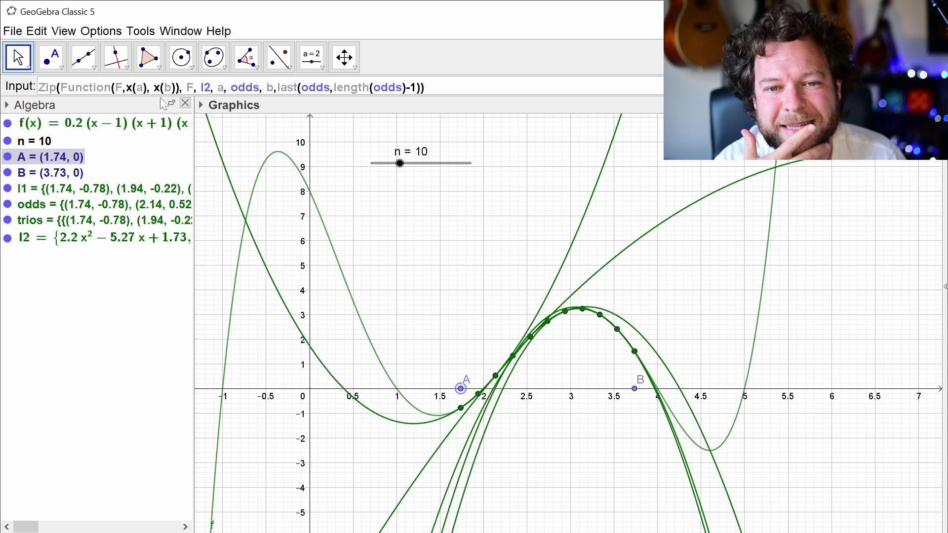
text()))
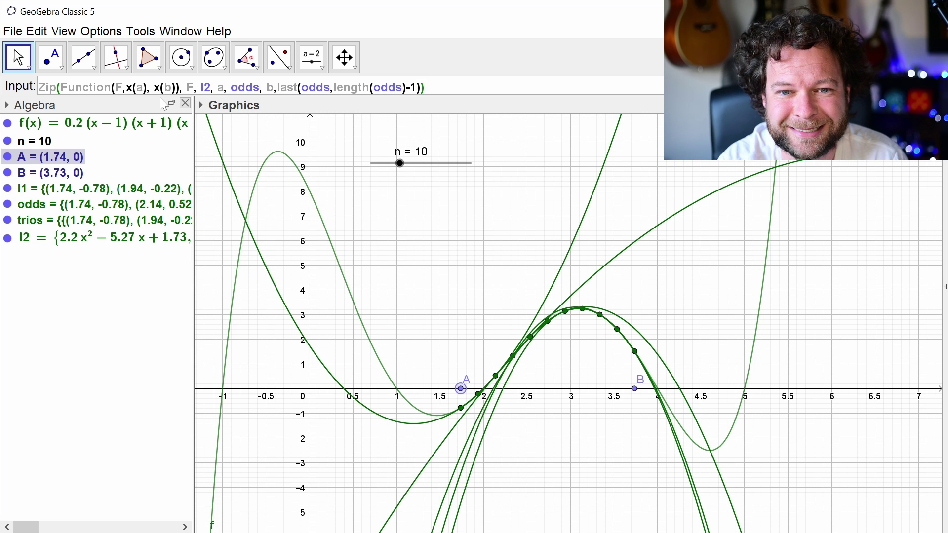
- Create the list of interval-restricted parabolas from the Zip command and hide the full parabola list l2
key(Return)
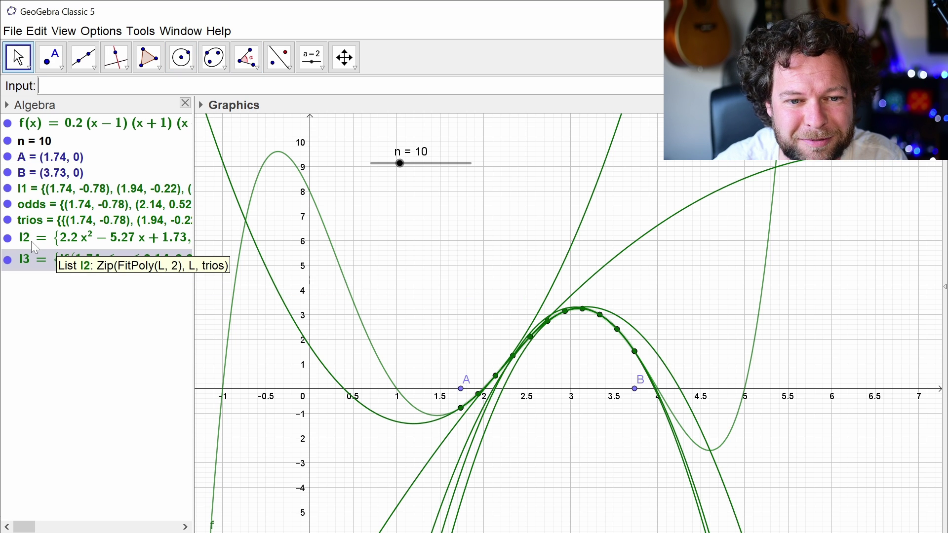
click(7, 239)
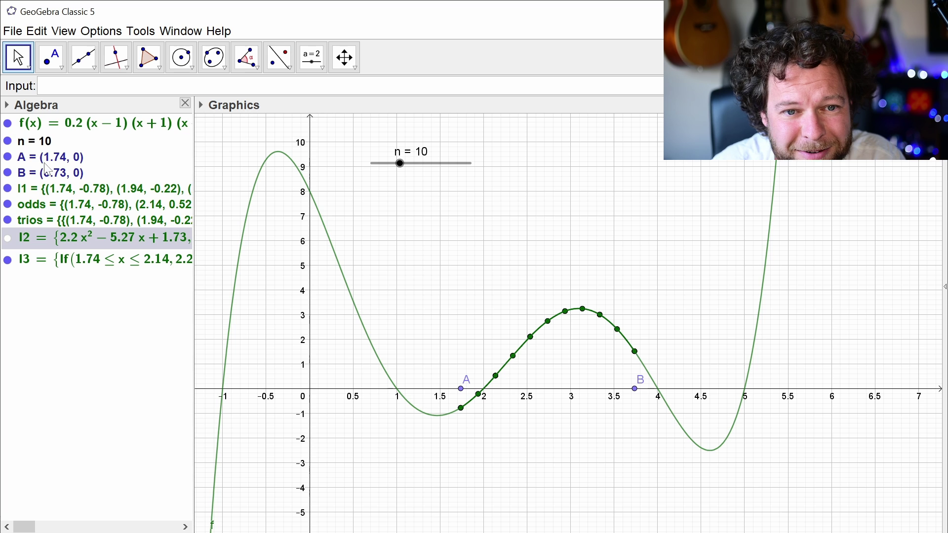
- Test the restricted parabolas with f temporarily hidden, moving A to (1, 0) and B to about (3.46, 0)
click(8, 124)
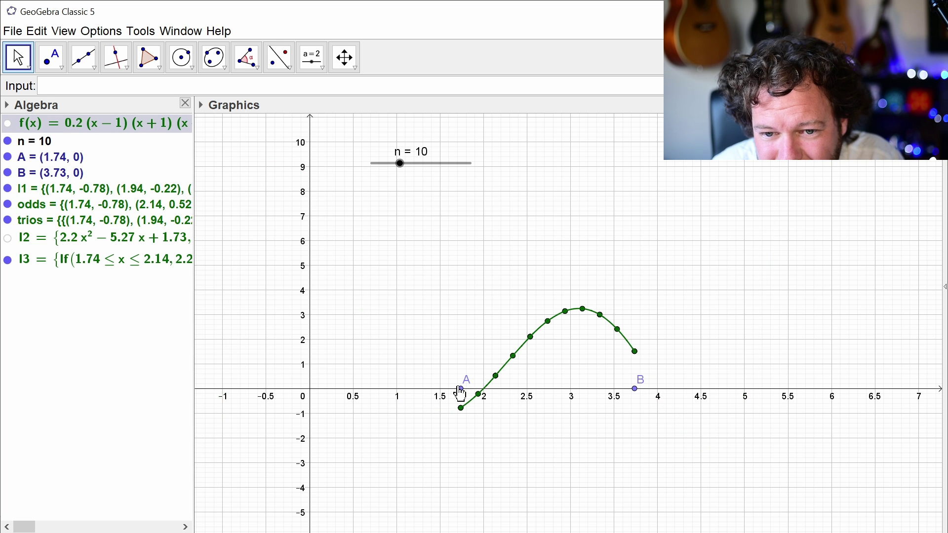
drag(462, 388, 397, 391)
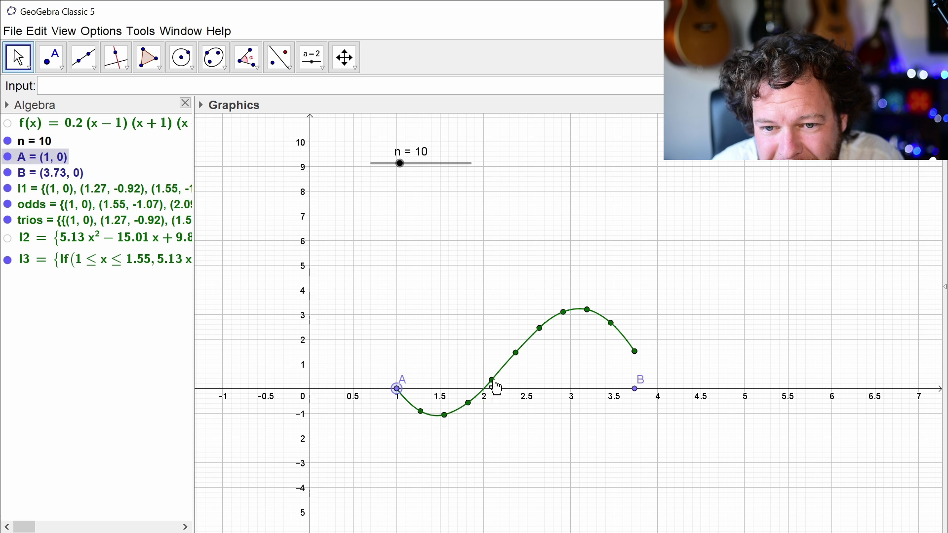
drag(635, 389, 611, 390)
click(8, 123)
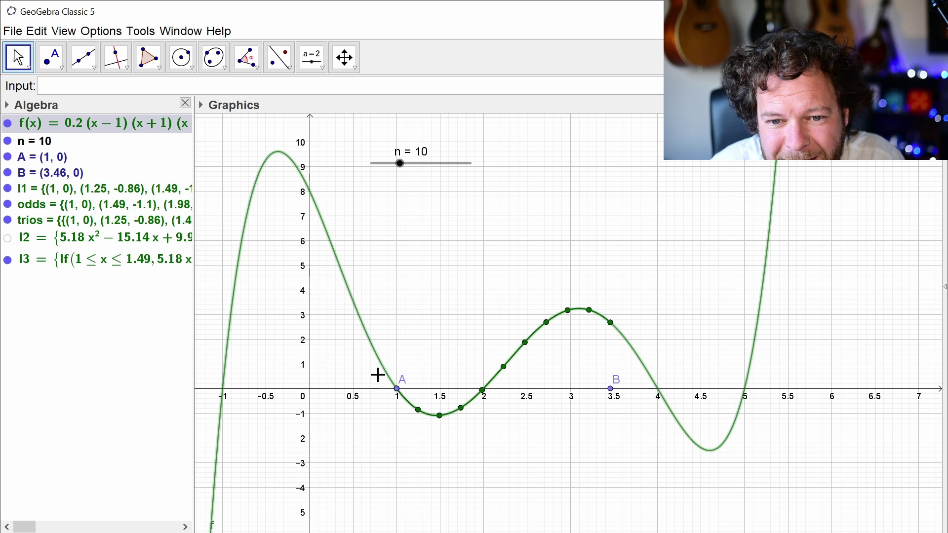
- Widen the interval by moving A to about (-0.7, 0) and B to about (5.18, 0)
drag(397, 389, 444, 401)
drag(611, 395, 760, 417)
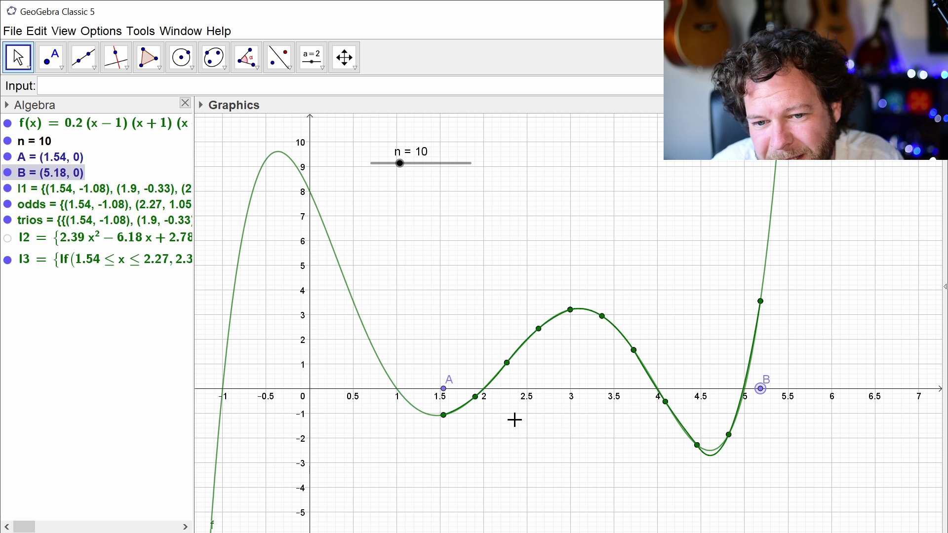
drag(443, 390, 250, 338)
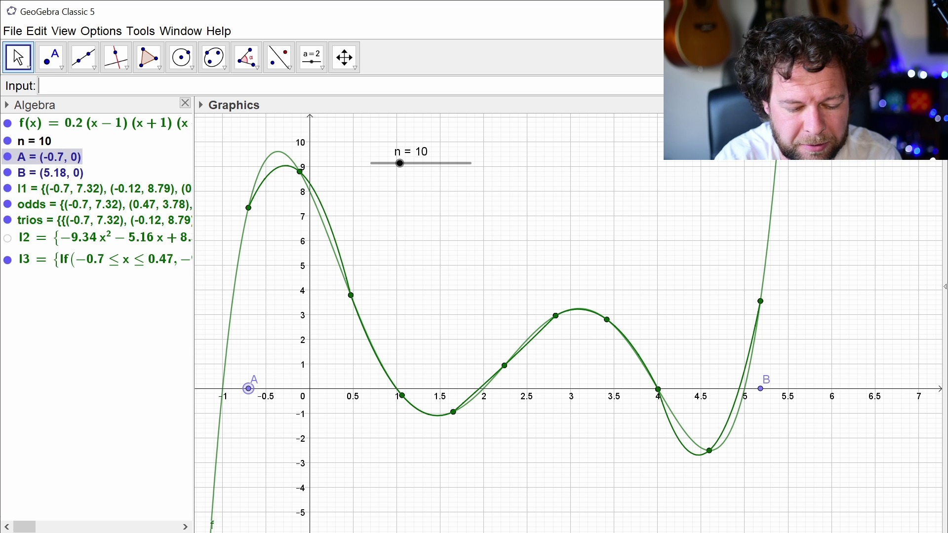
- Enter a Zip command around a definite Integral of F, with F as the variable and l2 as its list
text(integ)
key(Down)
key(Down)
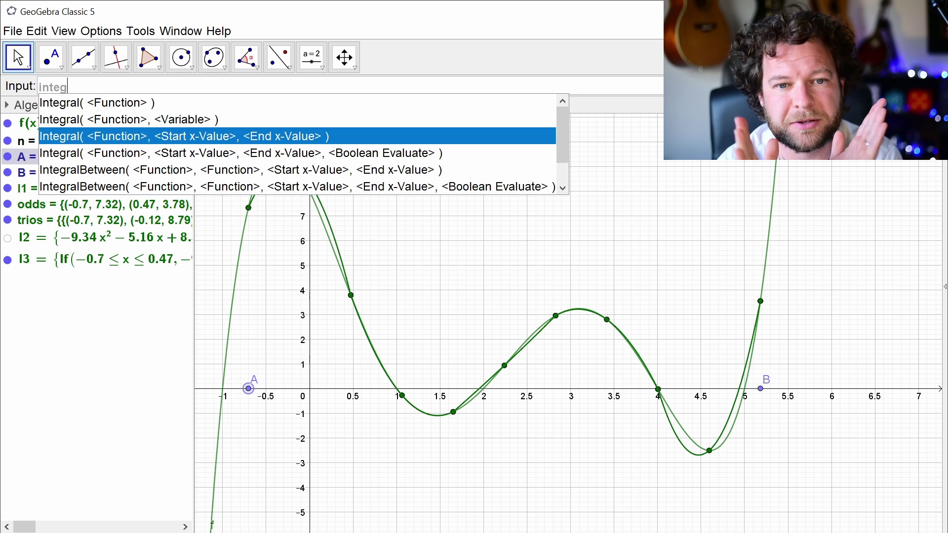
key(Return)
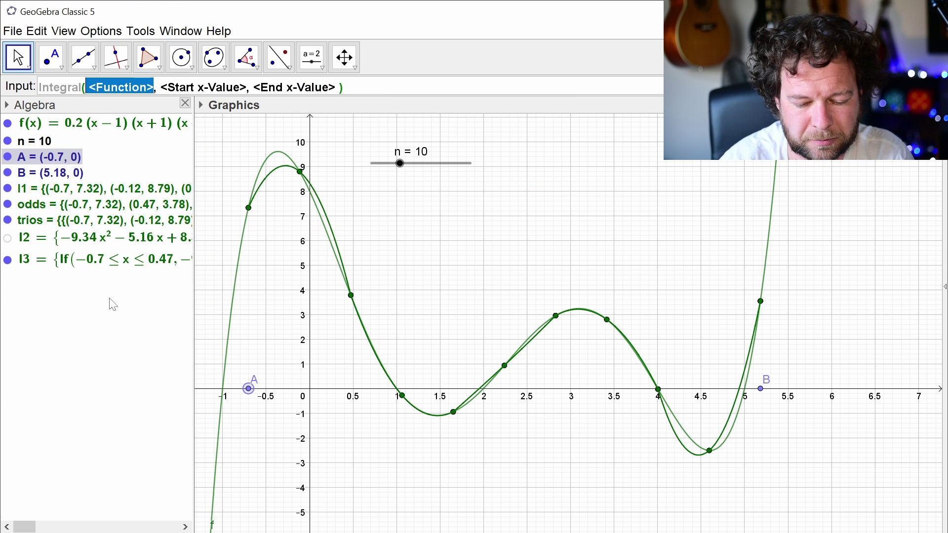
text(F)
key(Home)
text(zip()
key(End)
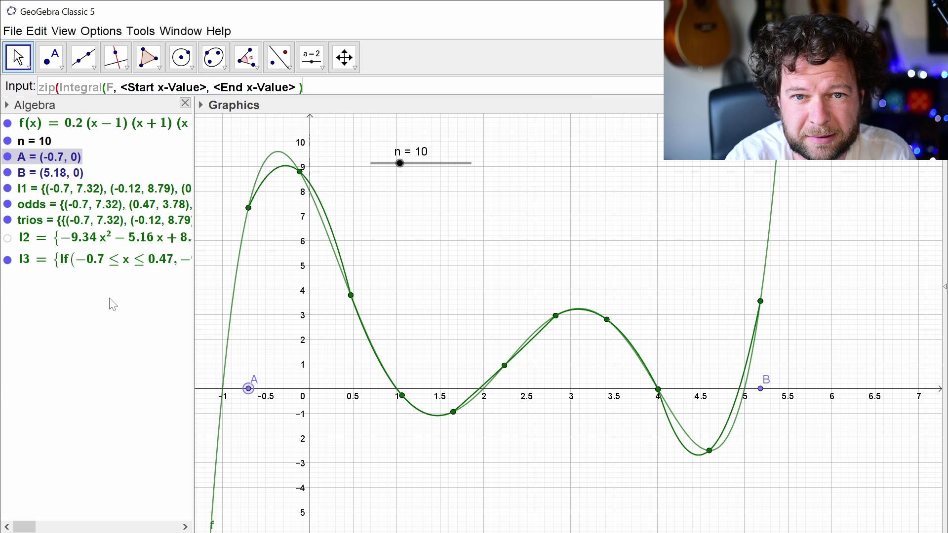
text())
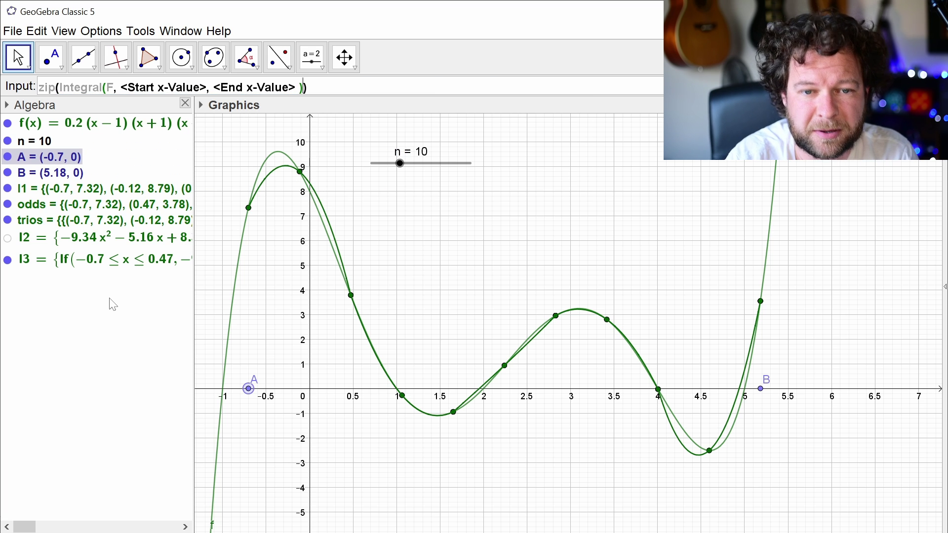
text(,F,l2)
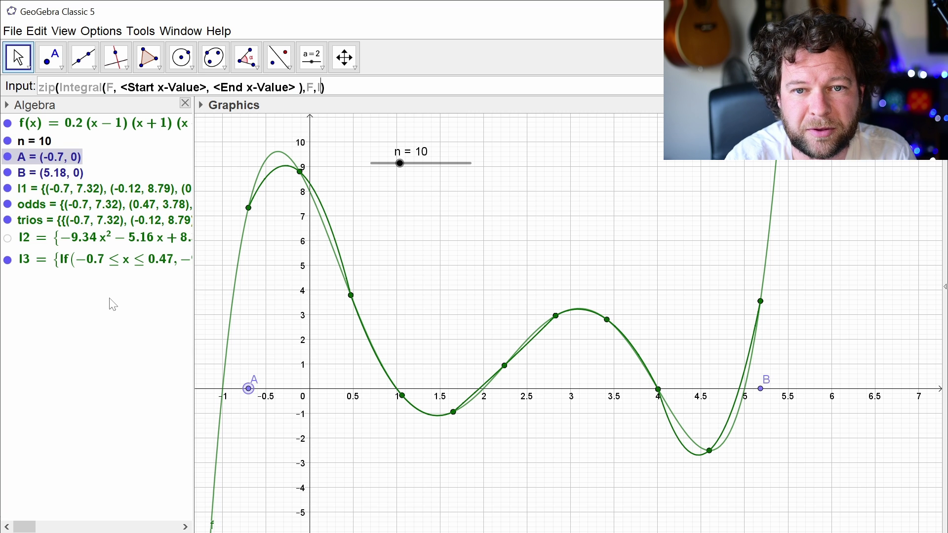
- Set the start and end x-values inside the Integral expression to x(a) and x(b)
key(Left)
key(Left)
key(Left)
key(Left)
key(Left)
key(Left)
key(Left)
key(Left)
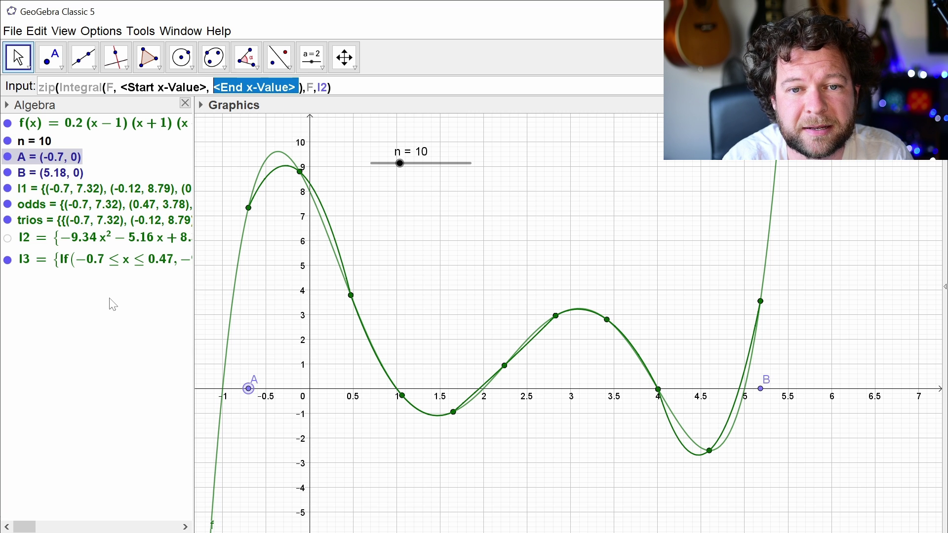
text(x(a))
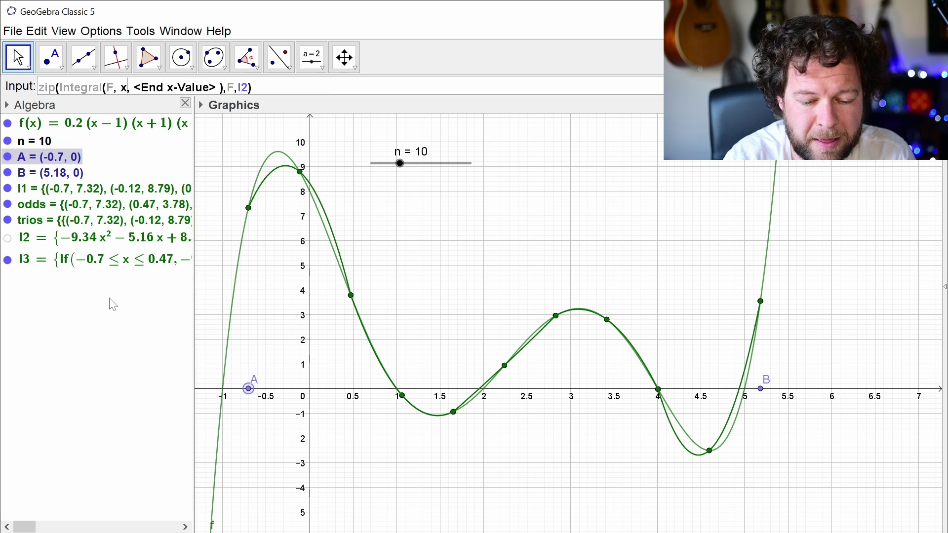
key(Right)
key(Right)
text(x(b))
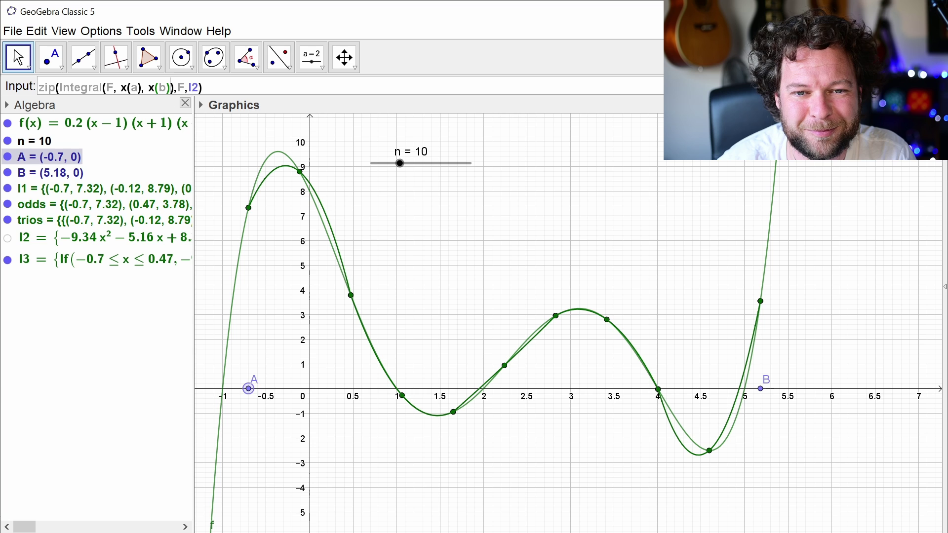
- Add Zip variable a with list odds and variable b with list last(odds,length(odds)-1) to the integral command
text(,)
text(a)
text(,odds,b)
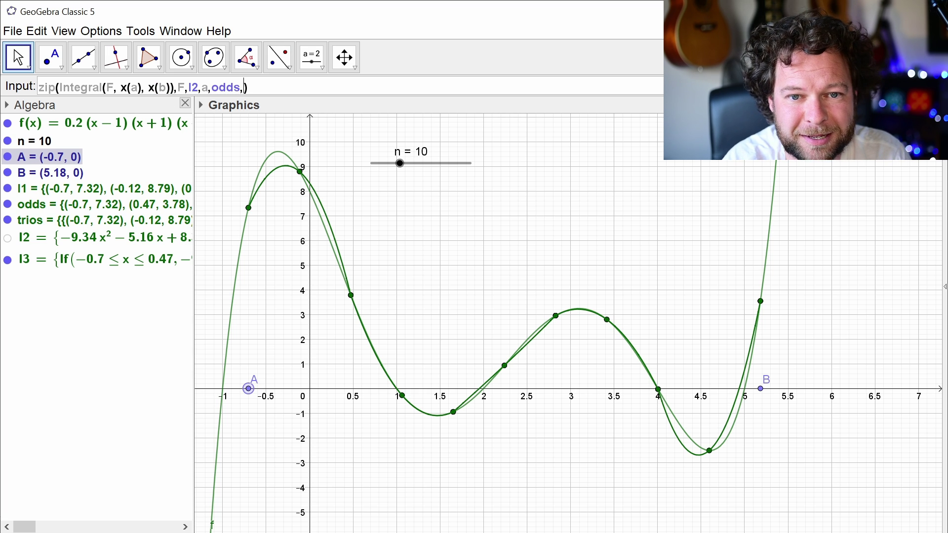
text(,)
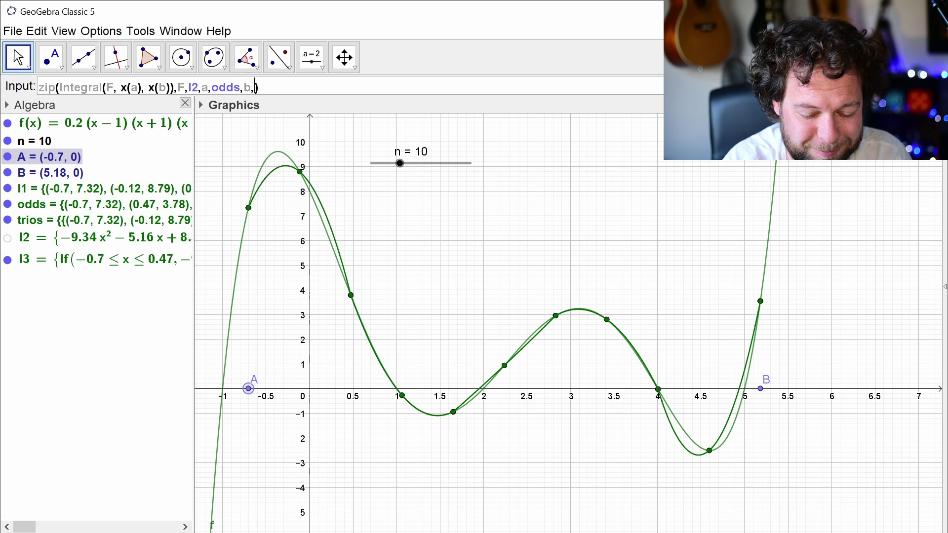
text(last(odds,)
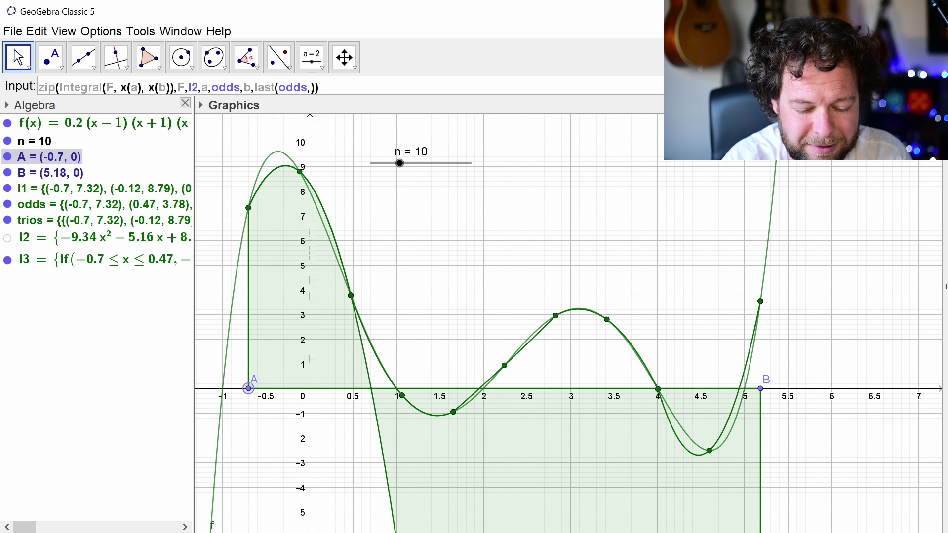
text(length())
text(odds)
key(Right)
text(-1)
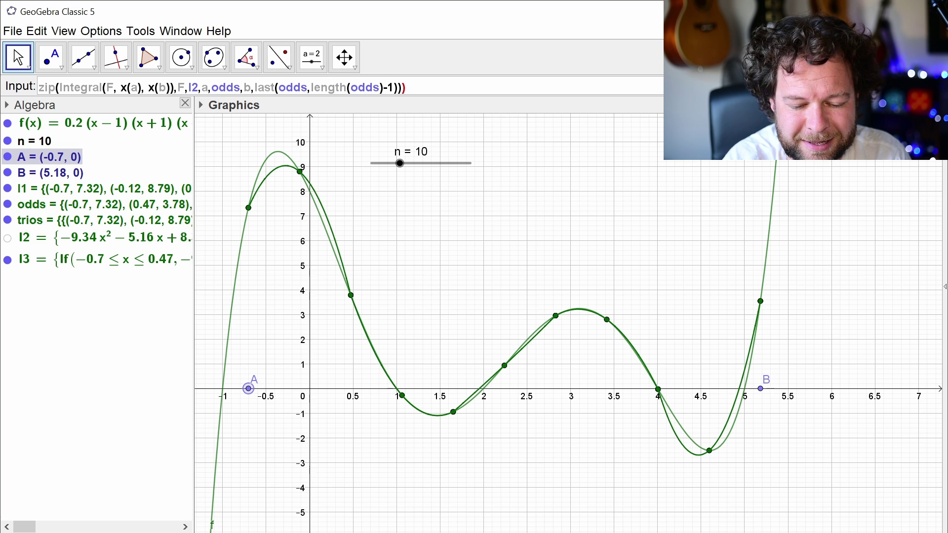
- Create the list of strip integrals, correcting the spelling of length and balancing the command's closing brackets
key(Return)
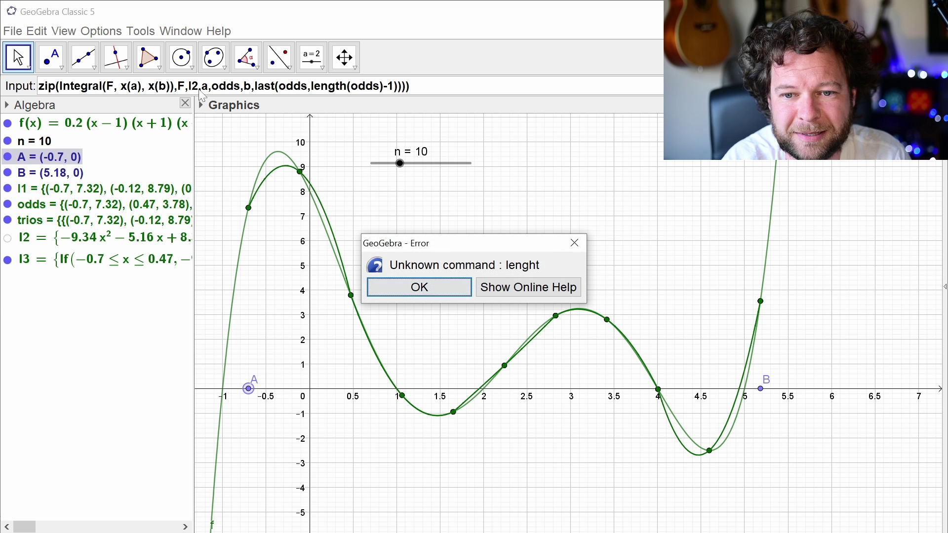
key(Return)
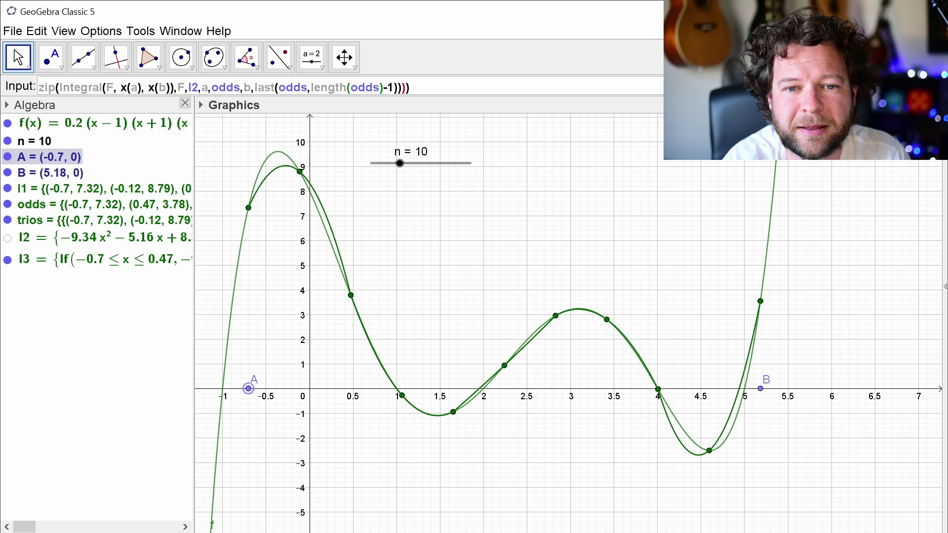
key(Return)
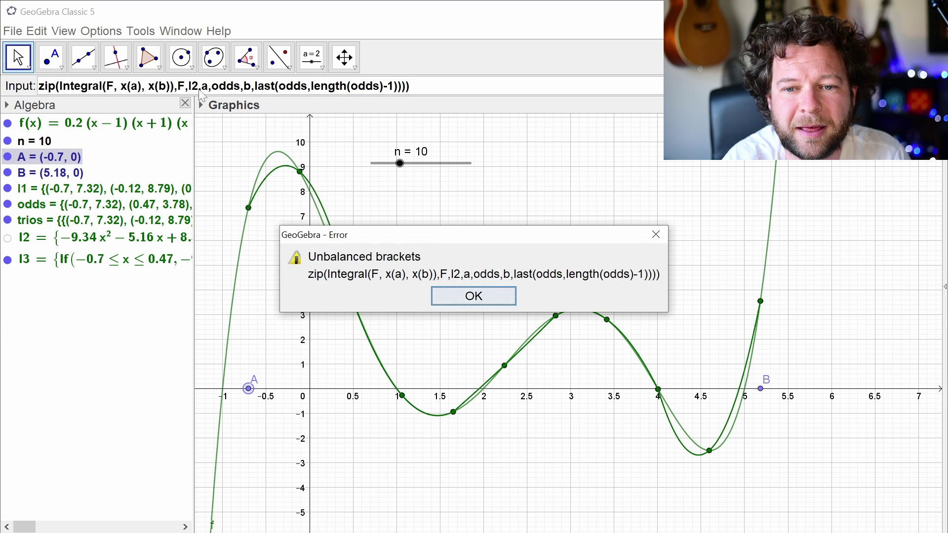
key(Return)
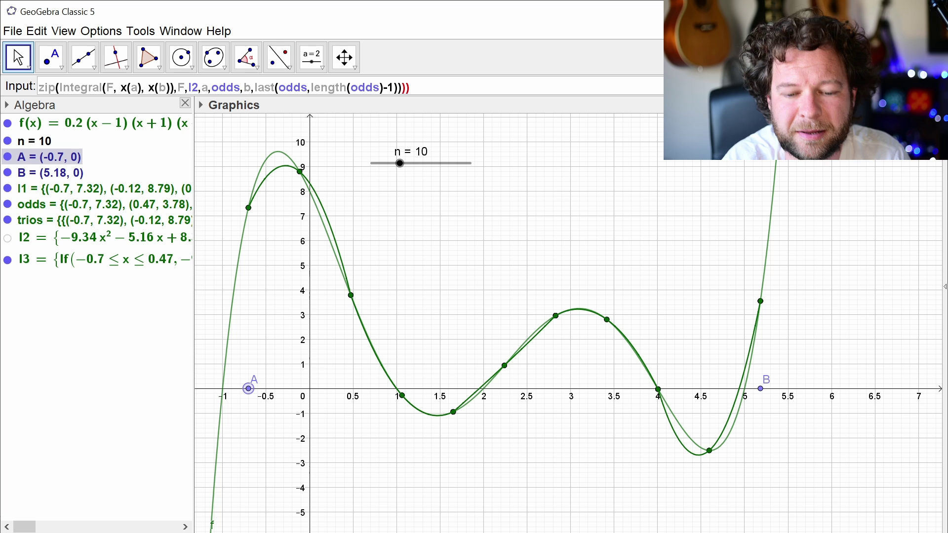
key(BackSpace)
key(Return)
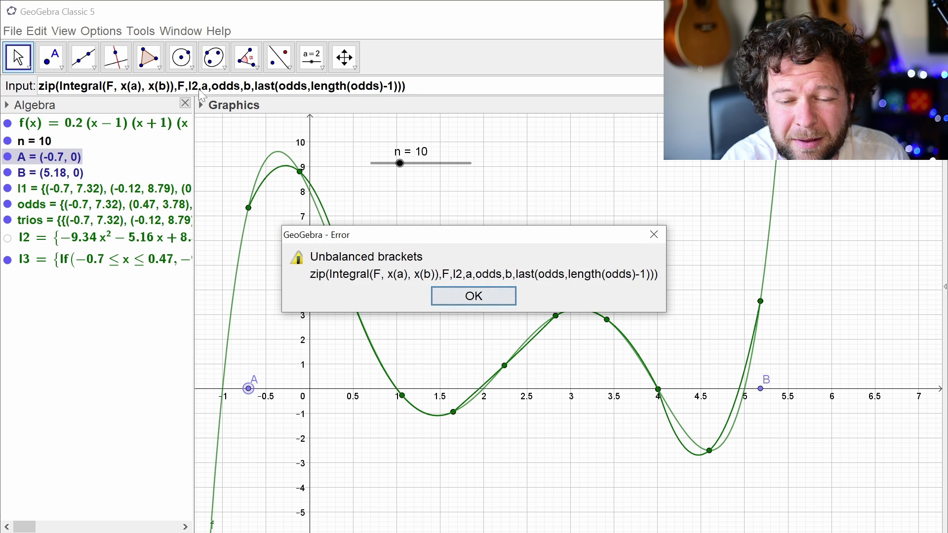
key(Return)
text()))
key(Return)
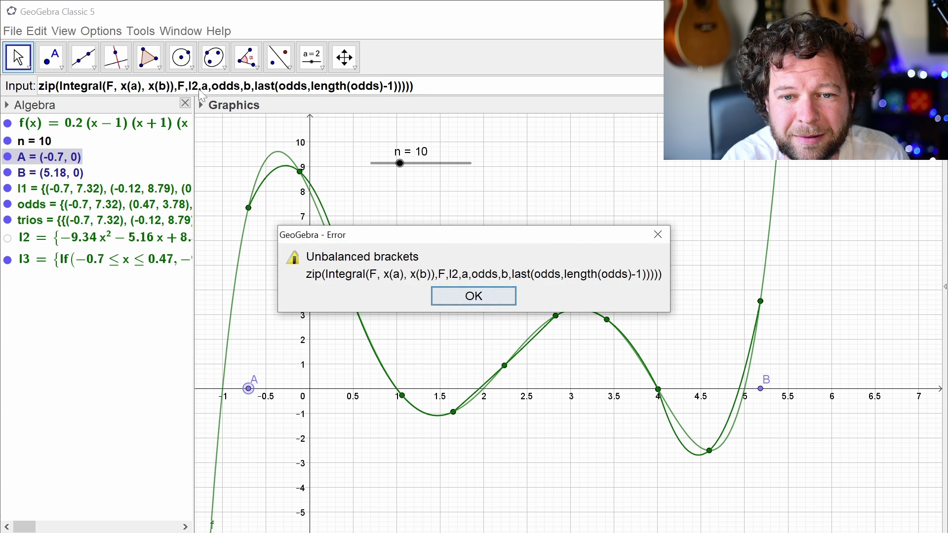
key(Return)
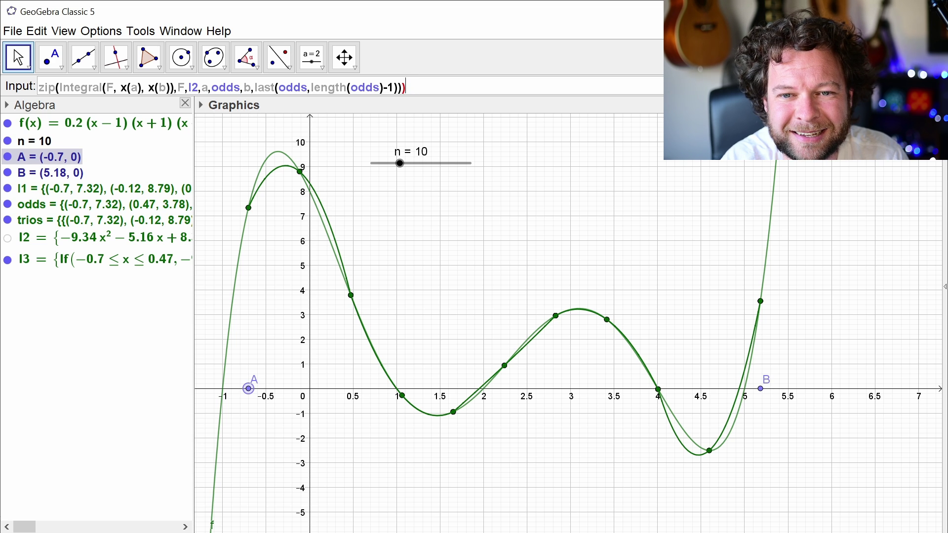
key(Return)
key(Return)
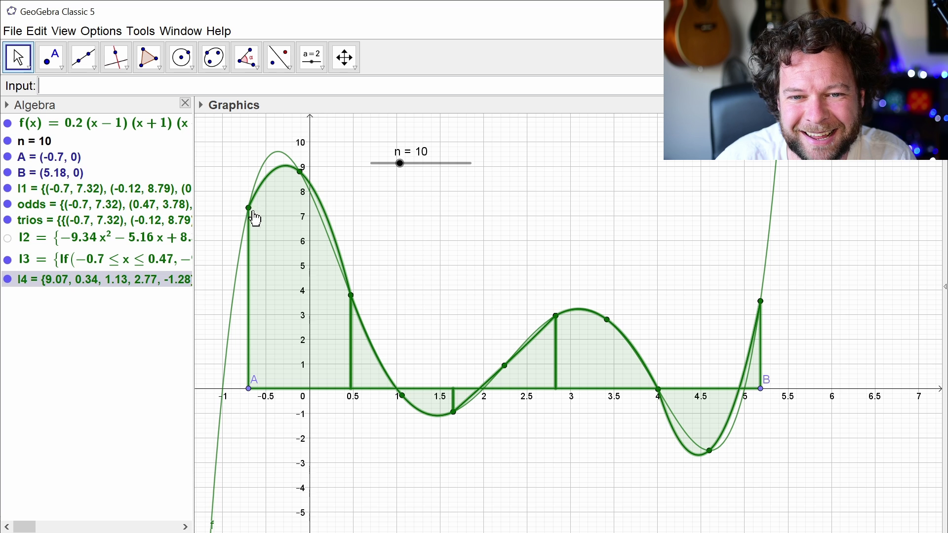
- Calculate sum(l4), place its value as text on the graph, and move A to about (0.31, 0)
mouse_move(251, 394)
mouse_down()
mouse_move(696, 444)
mouse_move(516, 434)
mouse_move(461, 404)
mouse_move(335, 430)
mouse_move(249, 414)
mouse_move(282, 342)
mouse_up()
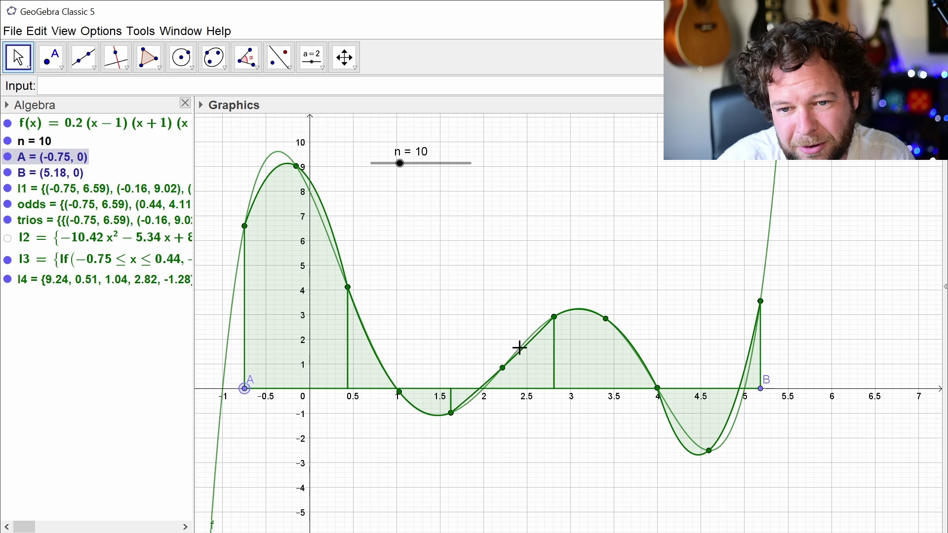
click(93, 280)
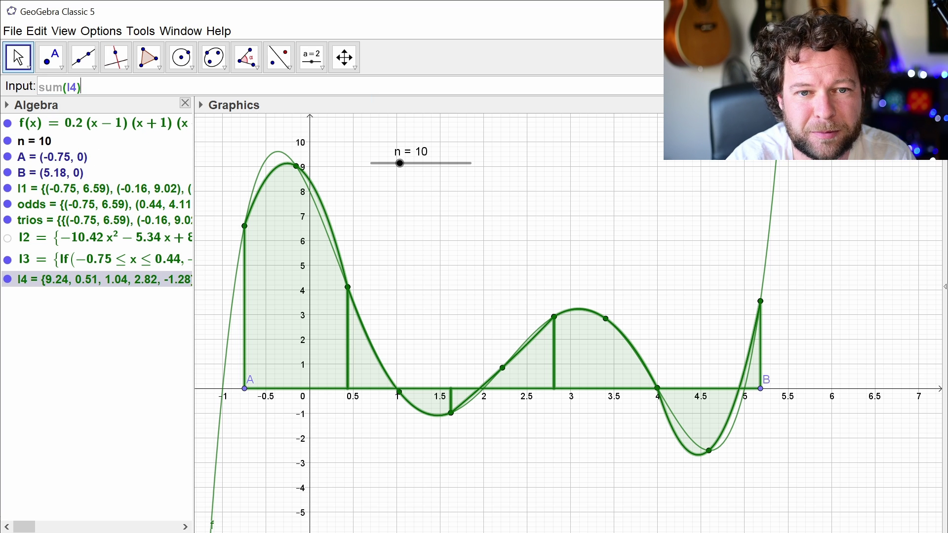
text(sum(l4))
key(Return)
drag(48, 306, 543, 247)
mouse_move(246, 395)
mouse_down()
mouse_move(355, 402)
mouse_move(340, 406)
mouse_up()
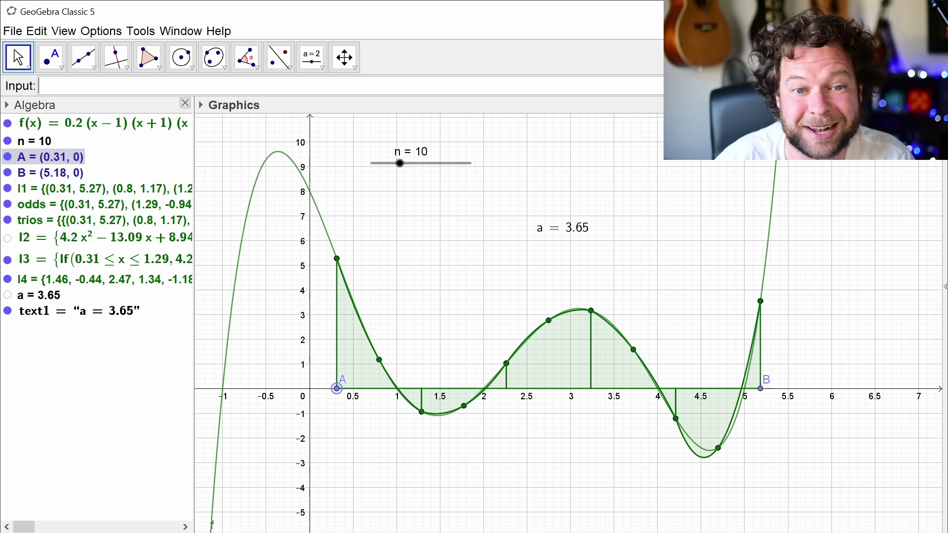
- Calculate the definite integral of f from x(A) to x(B) and place its value as text on the graph
text(integ)
key(Down)
key(Down)
key(Down)
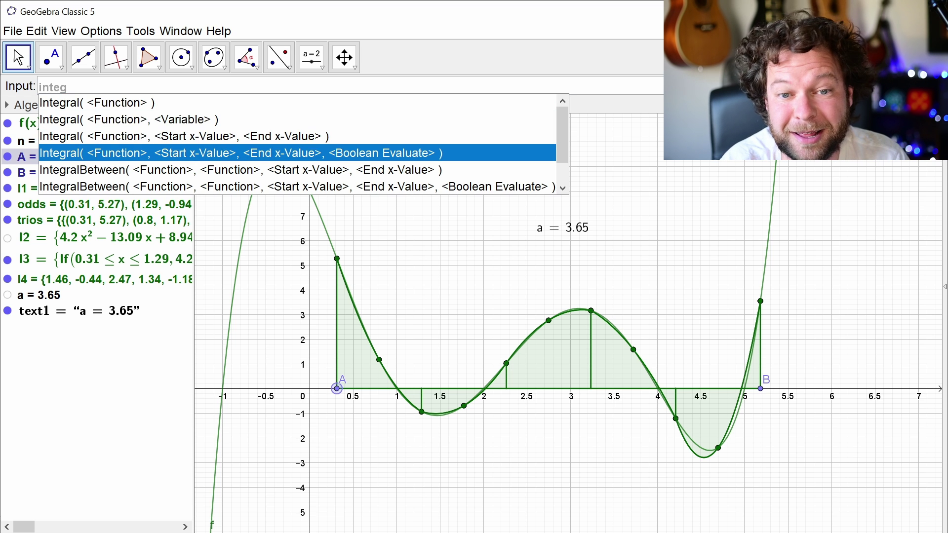
key(Up)
key(Return)
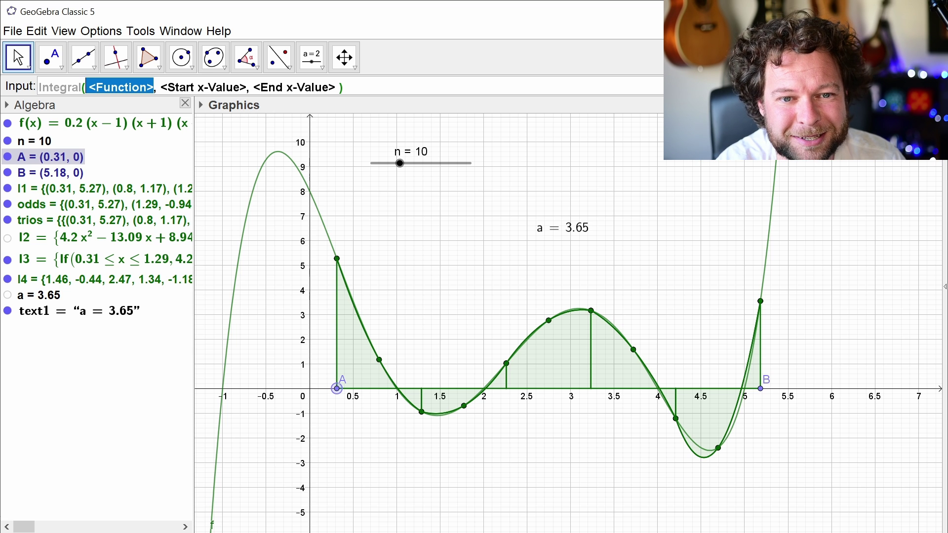
text(f)
key(Tab)
text(x(A))
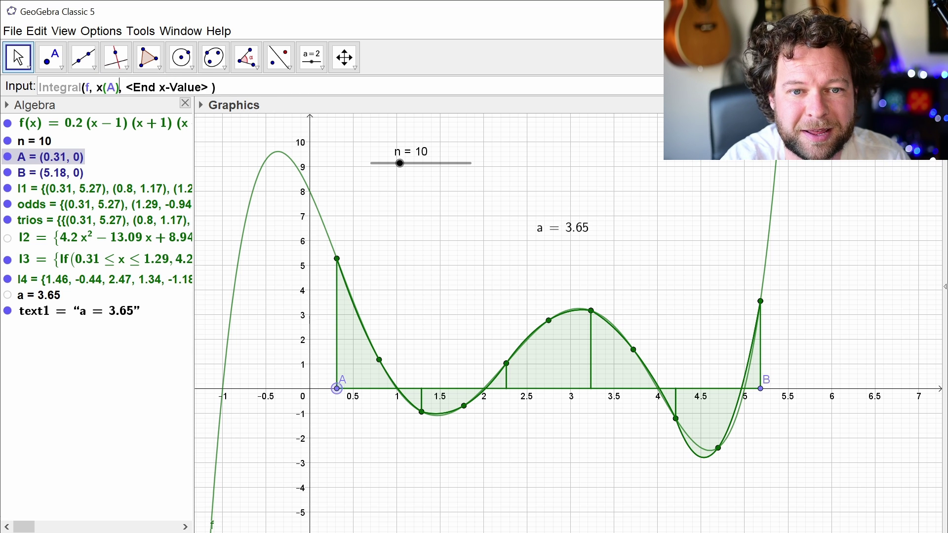
key(Tab)
text(x(B))
key(Return)
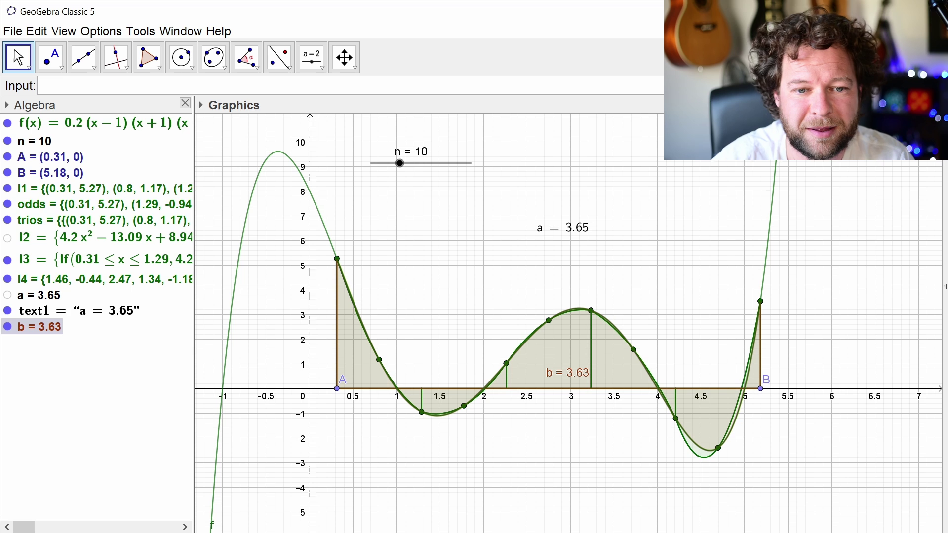
drag(42, 343, 655, 179)
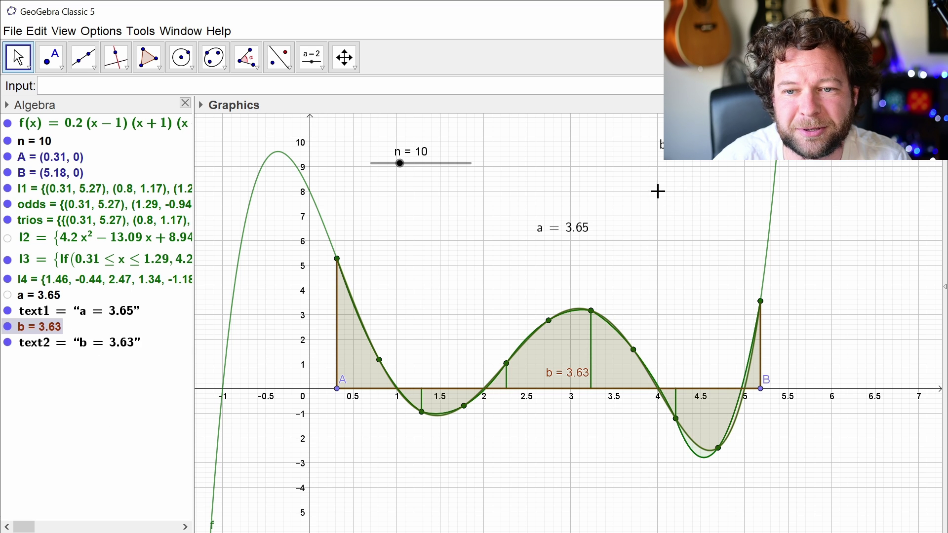
- Vary the strip count n, including 4, to compare the parabola area sum with the exact integral
drag(402, 168, 381, 179)
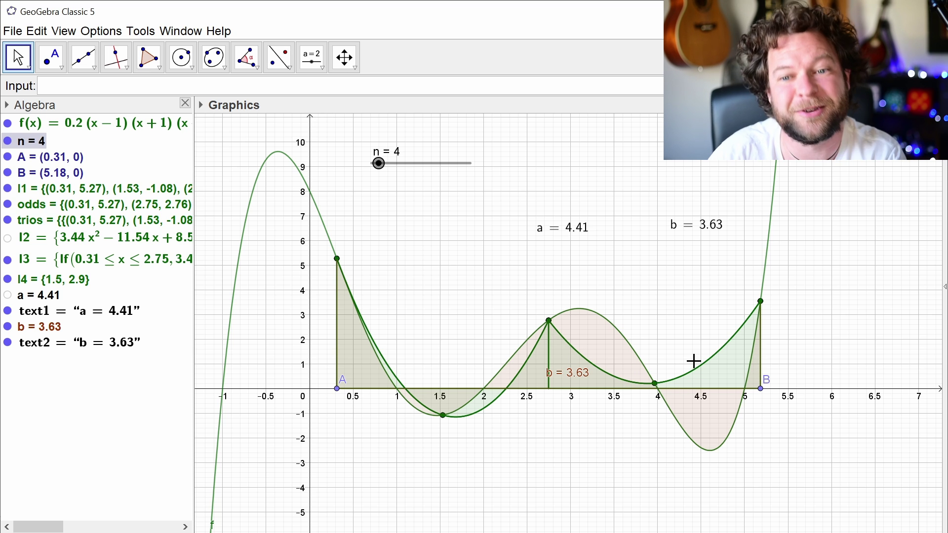
mouse_move(379, 164)
mouse_down()
mouse_move(499, 184)
mouse_move(590, 265)
mouse_up()
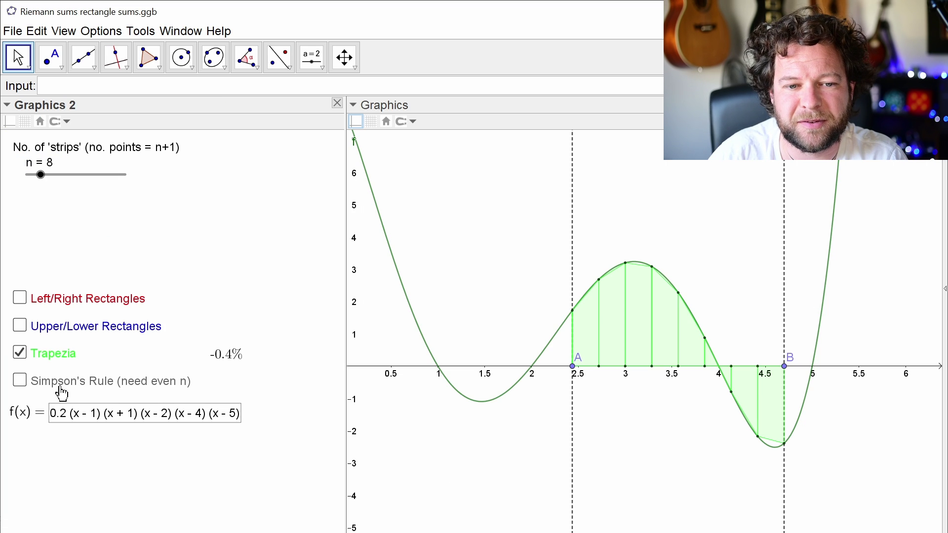
- In the Riemann sums file, show Simpson's Rule instead of Trapezia with n = 6, between about x = 1.1 and x = 5.2
click(23, 379)
mouse_move(43, 184)
mouse_down()
mouse_move(92, 186)
mouse_move(50, 185)
mouse_up()
drag(787, 371, 760, 367)
drag(50, 181, 42, 183)
drag(760, 366, 828, 366)
drag(578, 374, 457, 376)
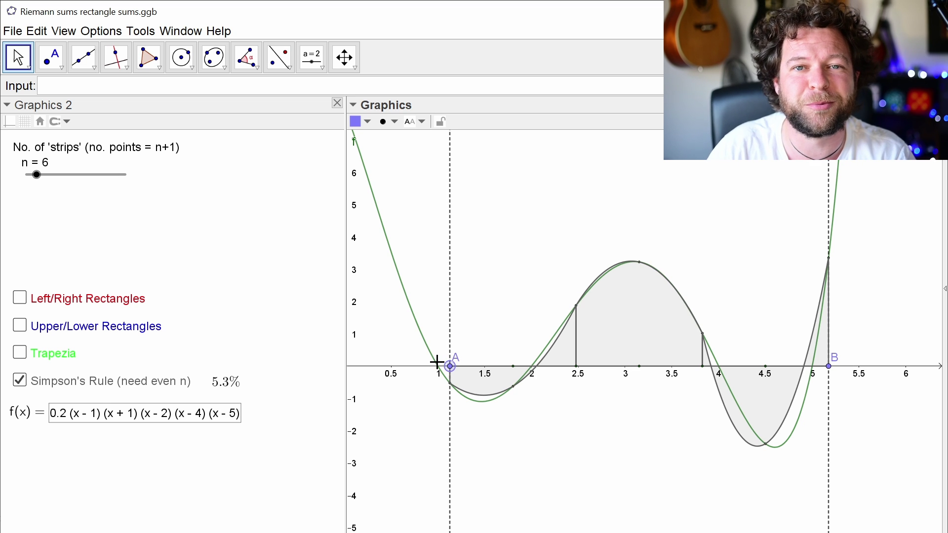